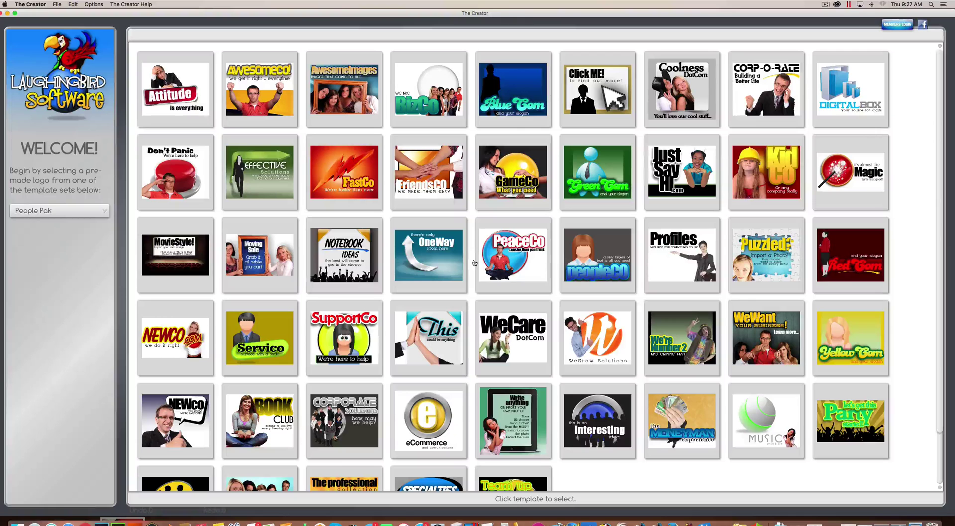
Load the FastCo logo, enlarge the canvas to 878 x 746, reposition it, and save to My Templates
left_click(327, 183)
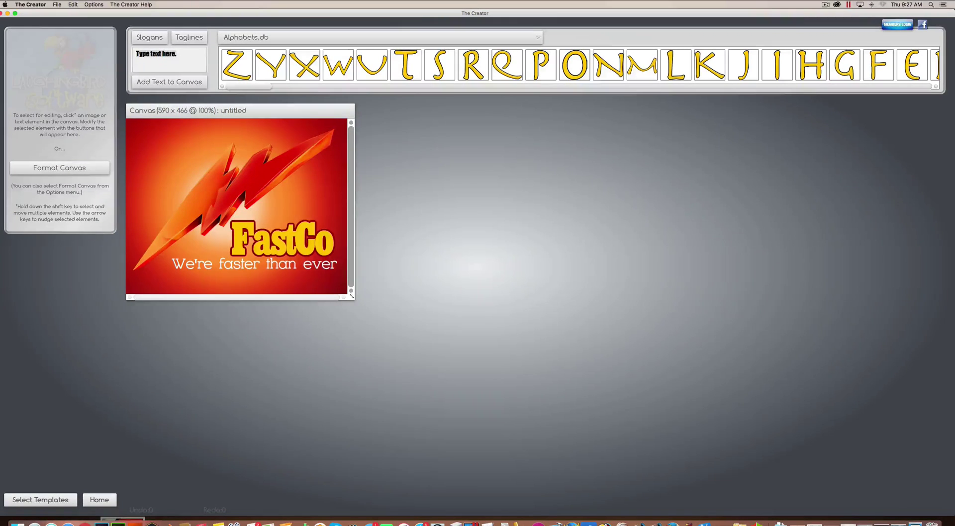
left_click_drag(351, 297, 481, 406)
left_click_drag(354, 332, 395, 334)
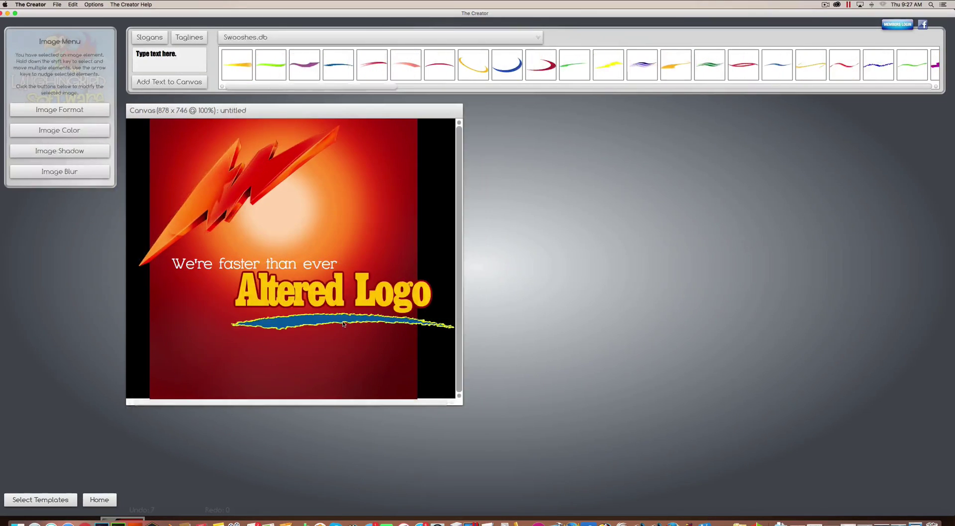
left_click(58, 5)
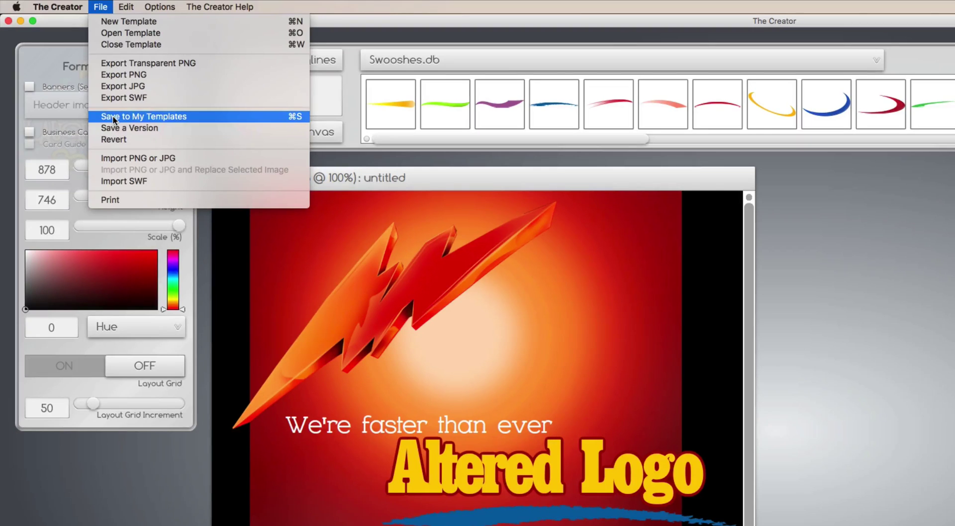
left_click(114, 117)
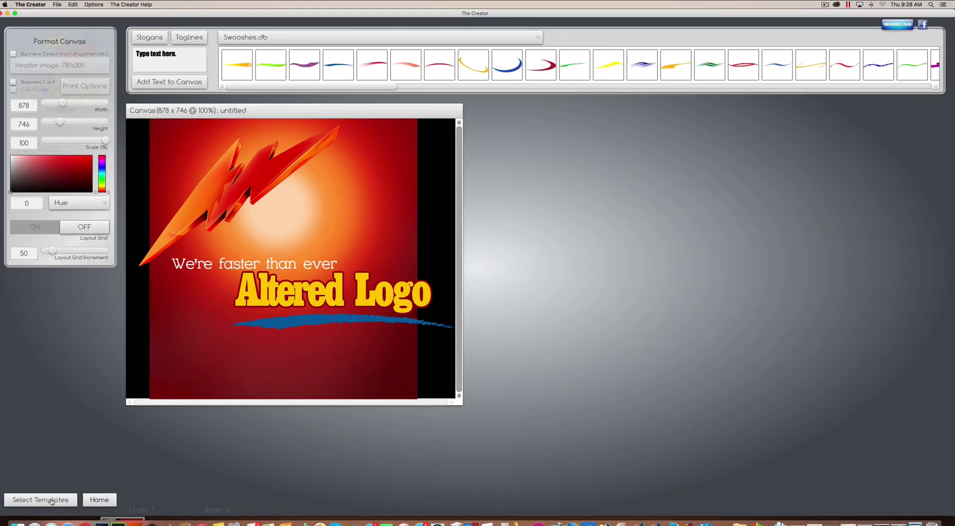
Save the logo as the template 'Altered Logo'
left_click(52, 502)
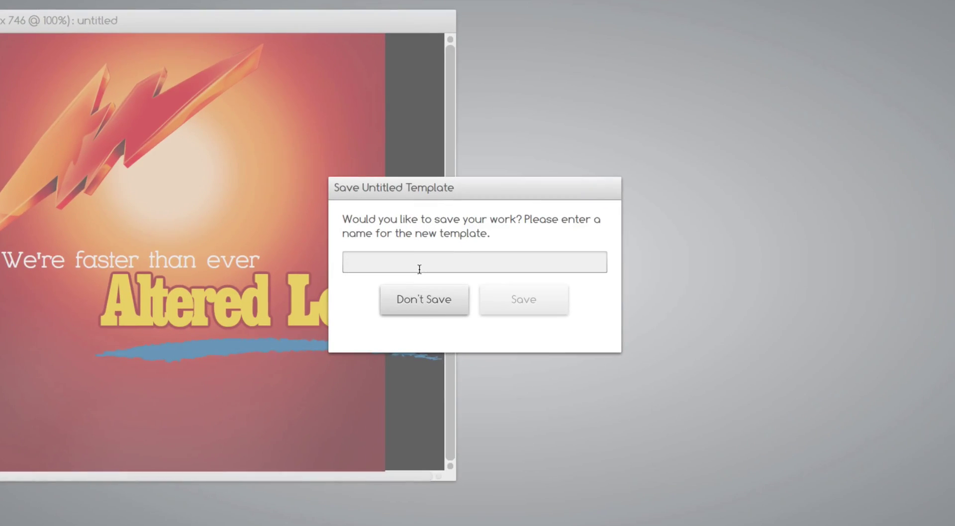
type("Altered Logo")
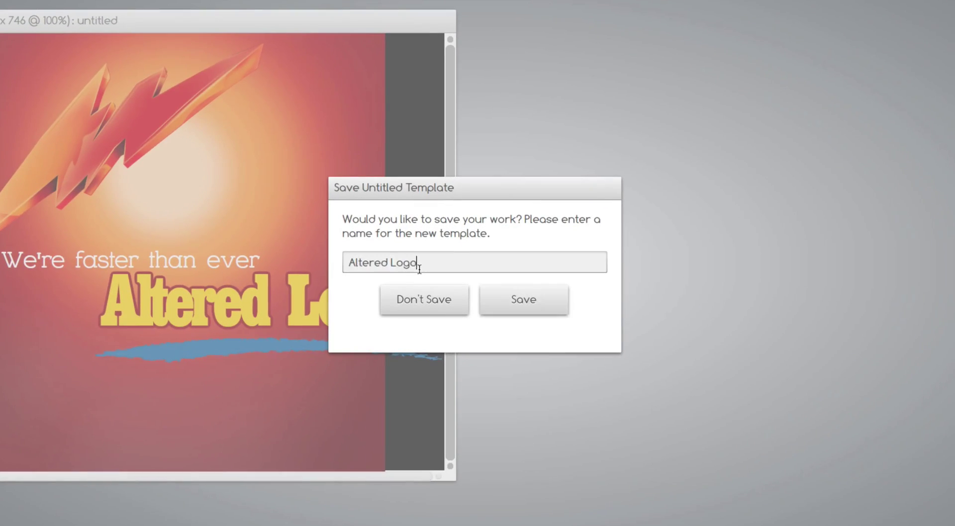
left_click(525, 299)
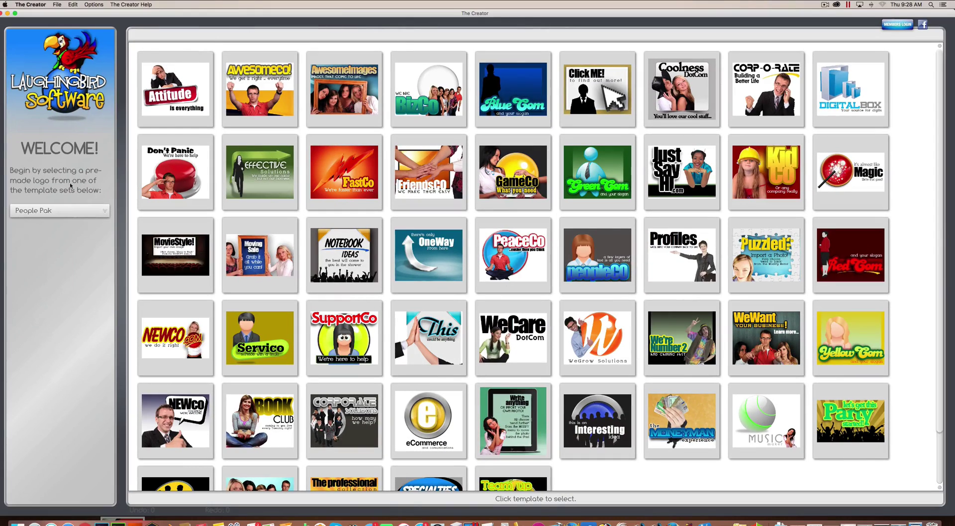
Switch the template browser to the My Templates set
left_click(68, 213)
left_click(30, 224)
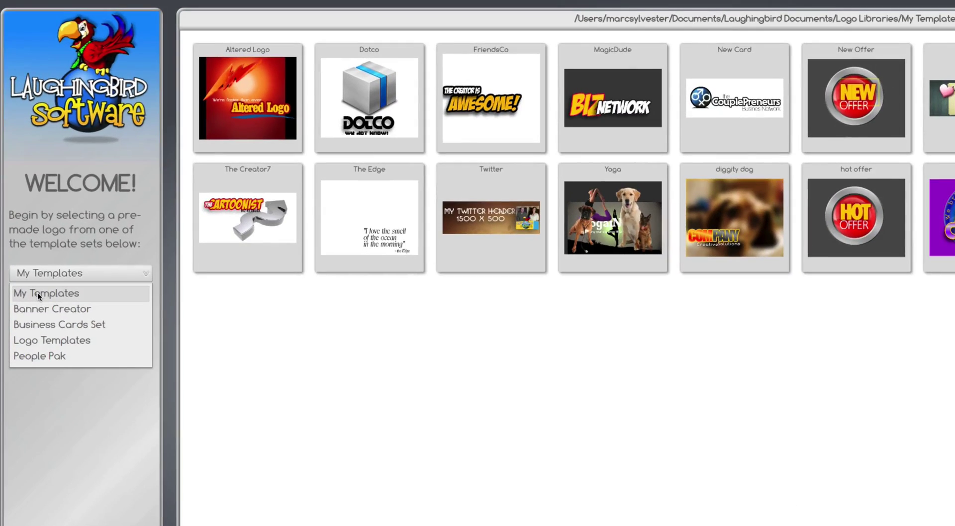
left_click(37, 293)
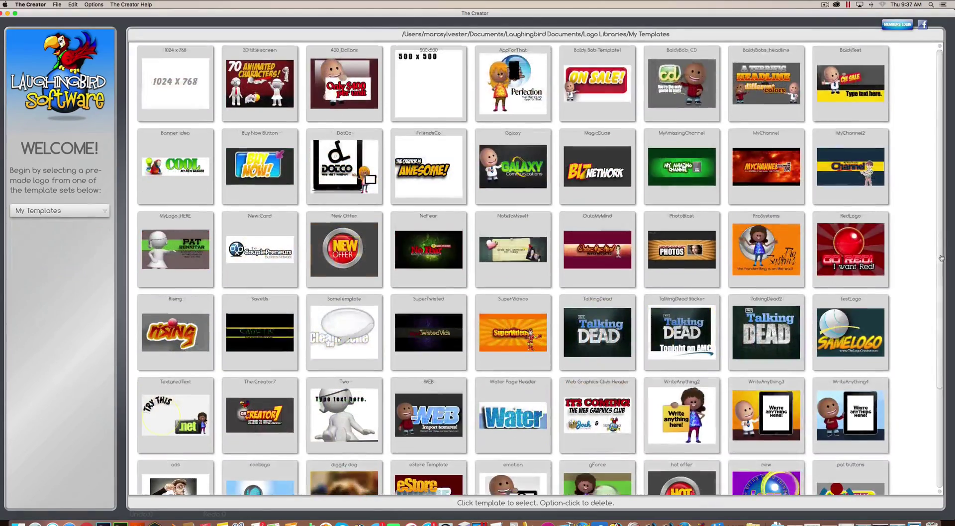
scroll(946, 288, "down", 5)
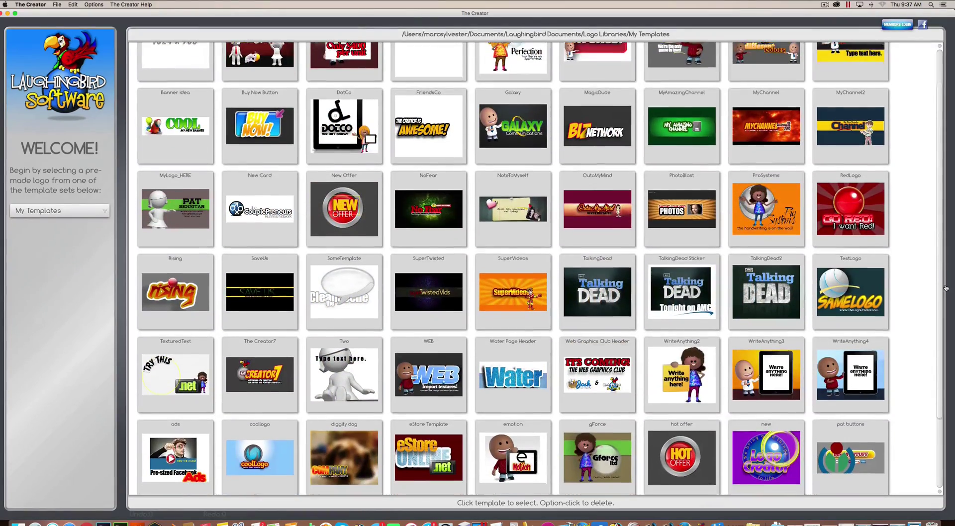
scroll(946, 289, "down", 3)
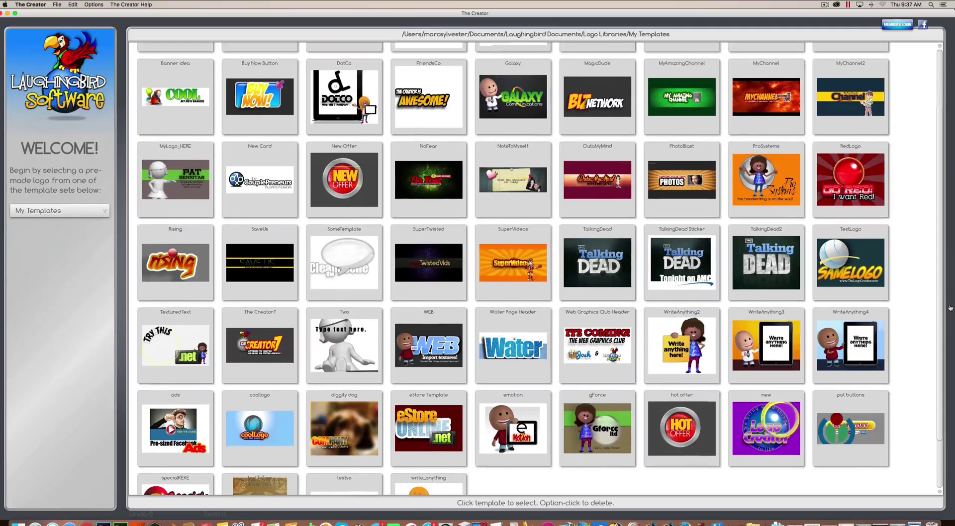
scroll(950, 308, "down", 1)
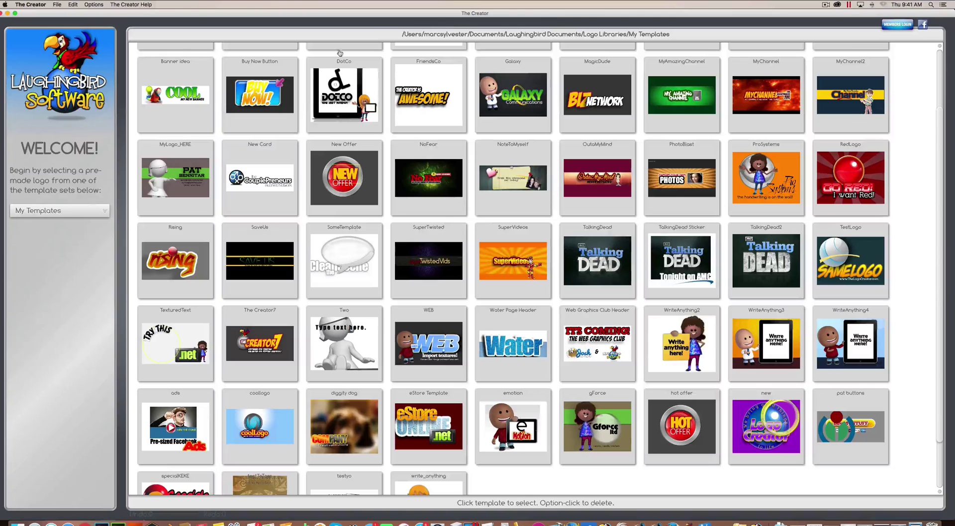
Permanently delete the SomeTemplate template from the My Templates set
left_click(337, 258, "alt")
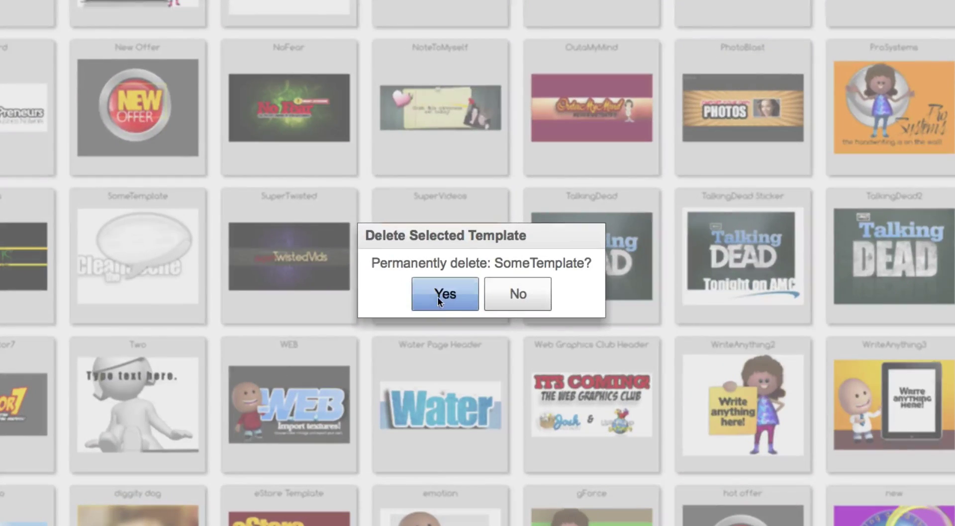
left_click(438, 297)
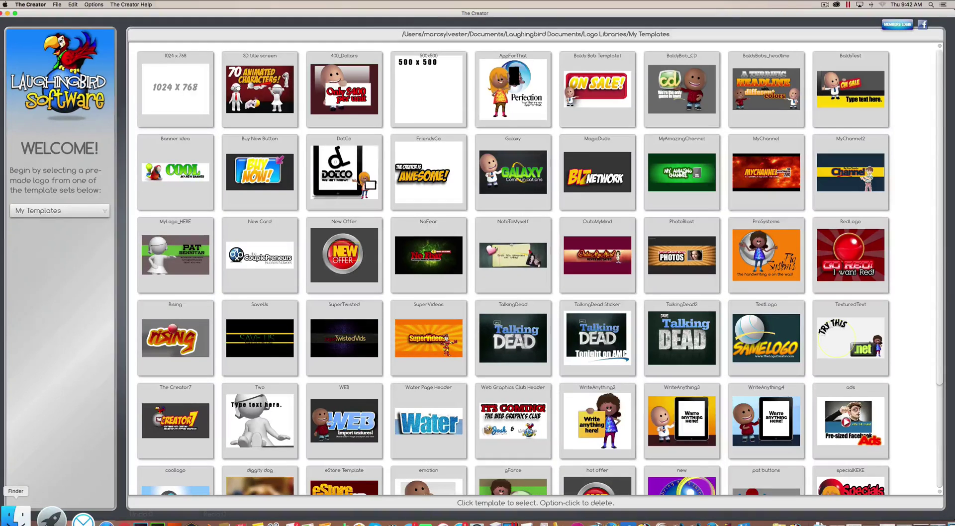
Open a Finder window on Documents and scroll through its folders
left_click(16, 517)
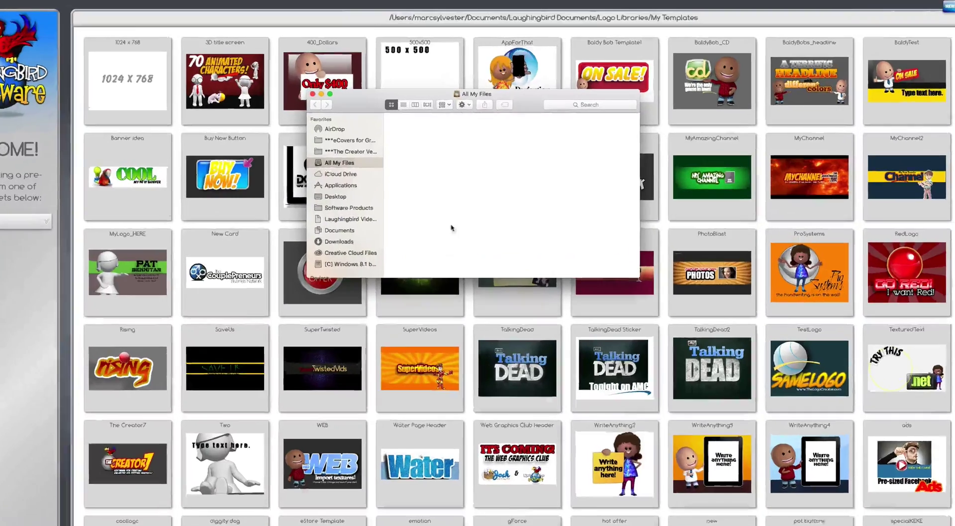
left_click(346, 231)
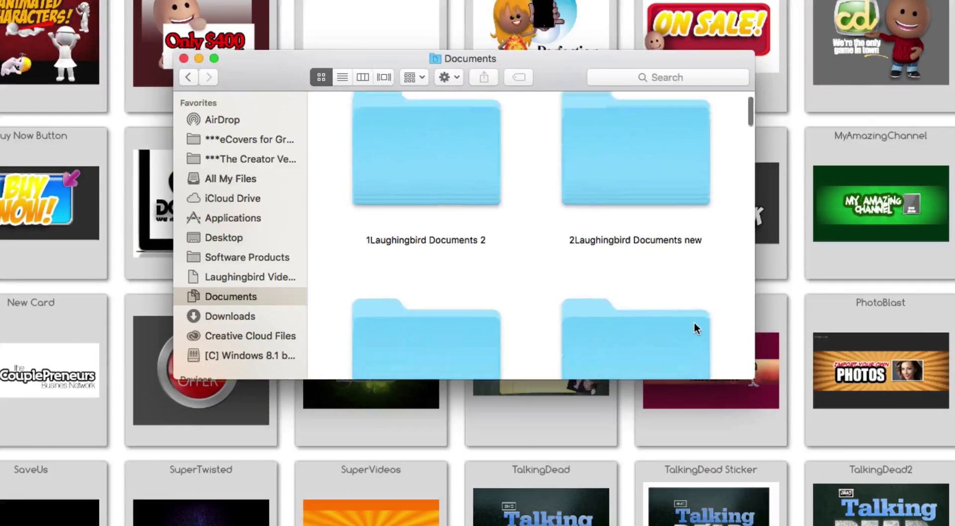
scroll(694, 322, "down", 10)
scroll(694, 322, "down", 10)
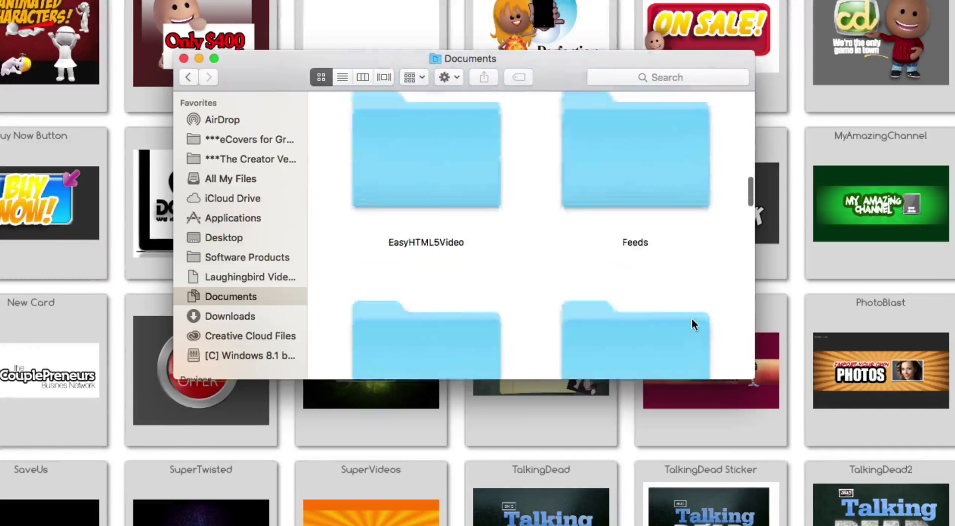
scroll(699, 326, "up", 2)
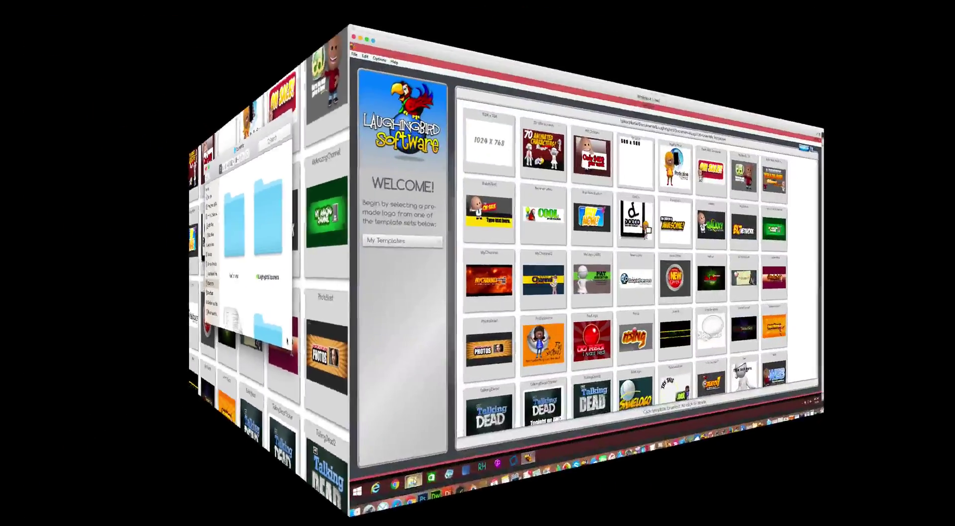
Browse to Laughingbird Documents > Logo Libraries and select the My Templates folder
mouse_move(96, 514)
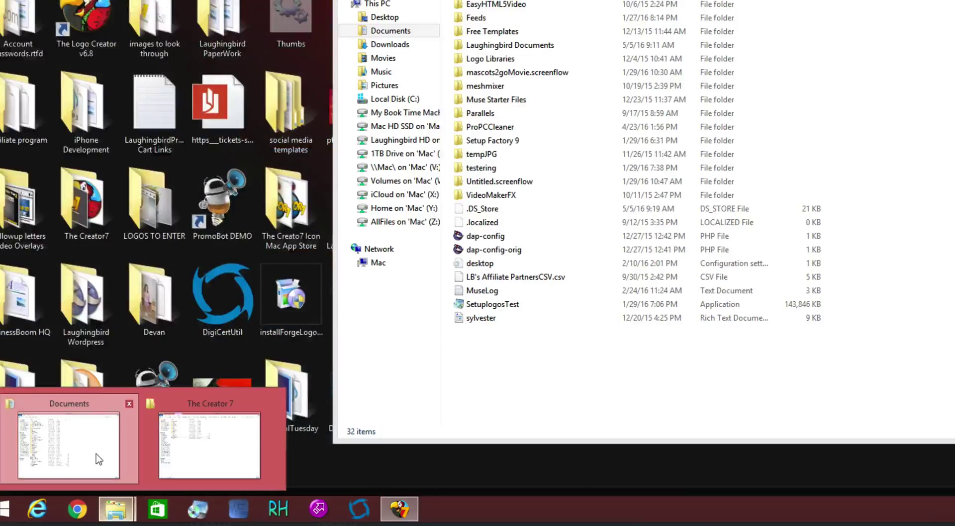
left_click(84, 475)
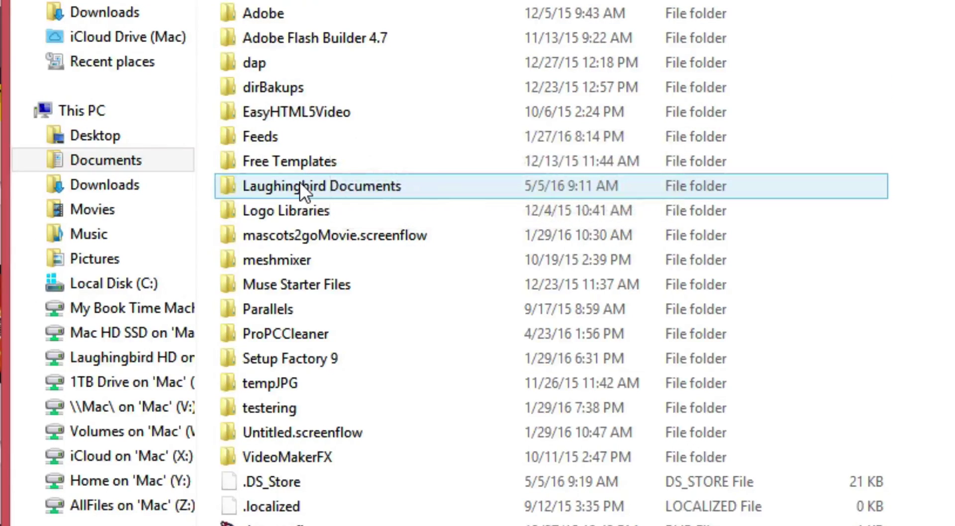
double_click(300, 183)
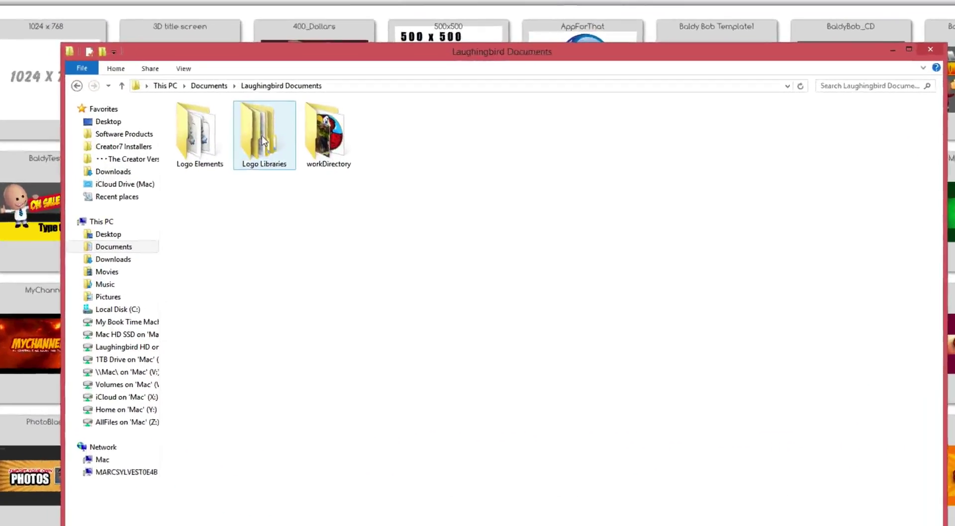
double_click(326, 149)
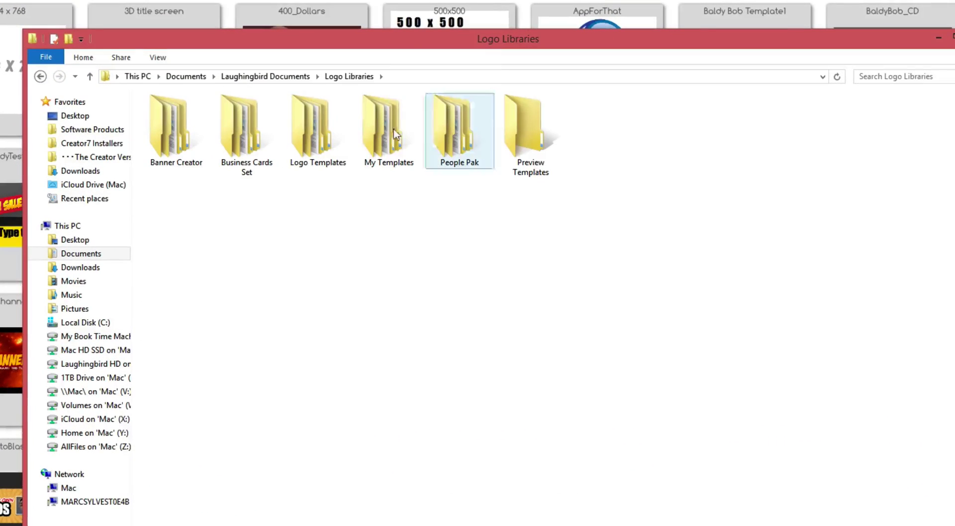
double_click(372, 133)
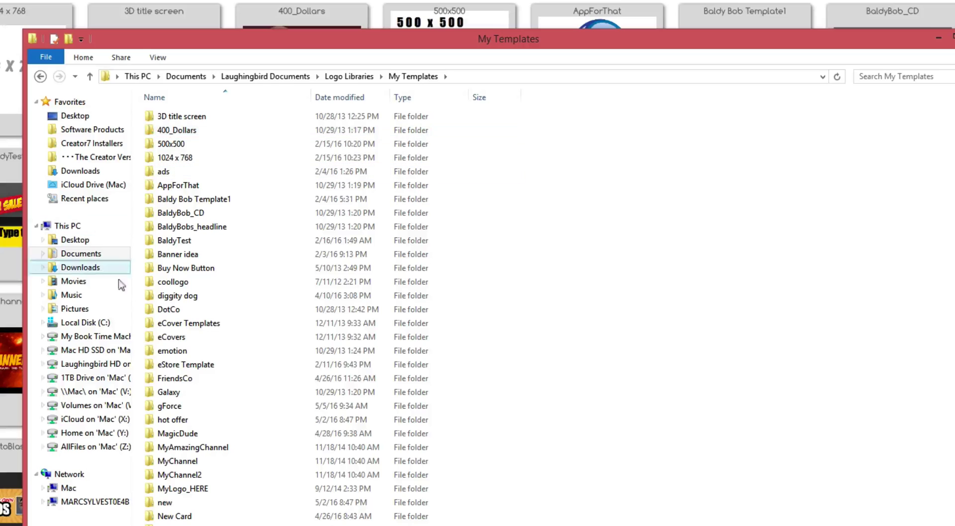
left_click(89, 77)
left_click(392, 255)
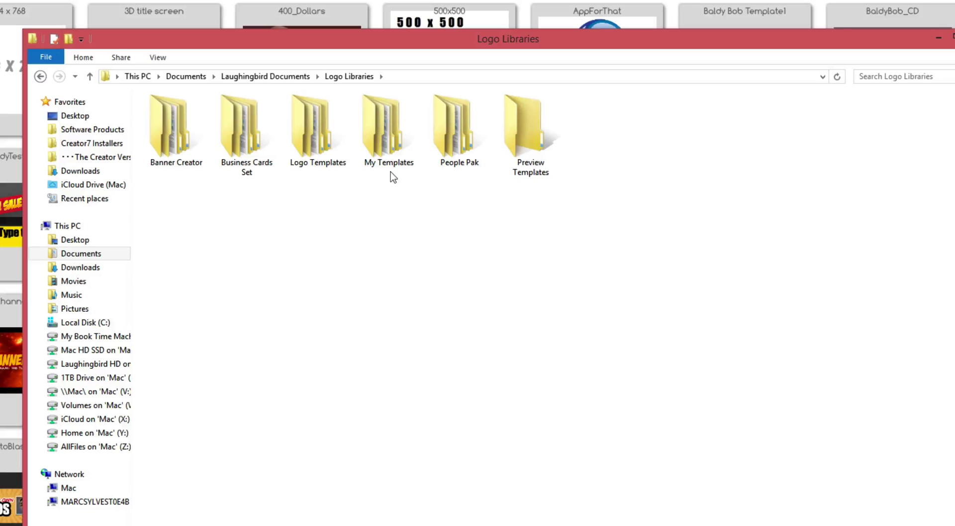
left_click(381, 155)
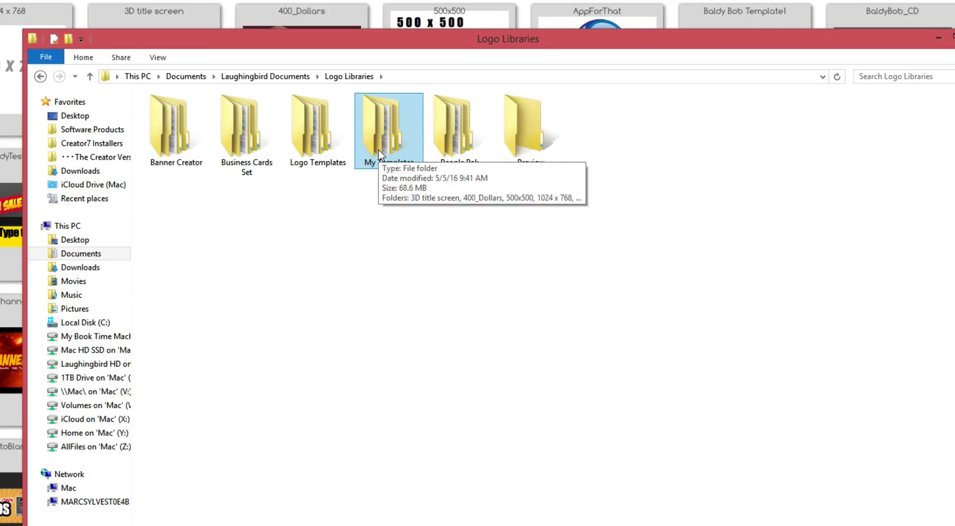
Rename the My Templates folder to 'My Older Templates'
right_click(380, 152)
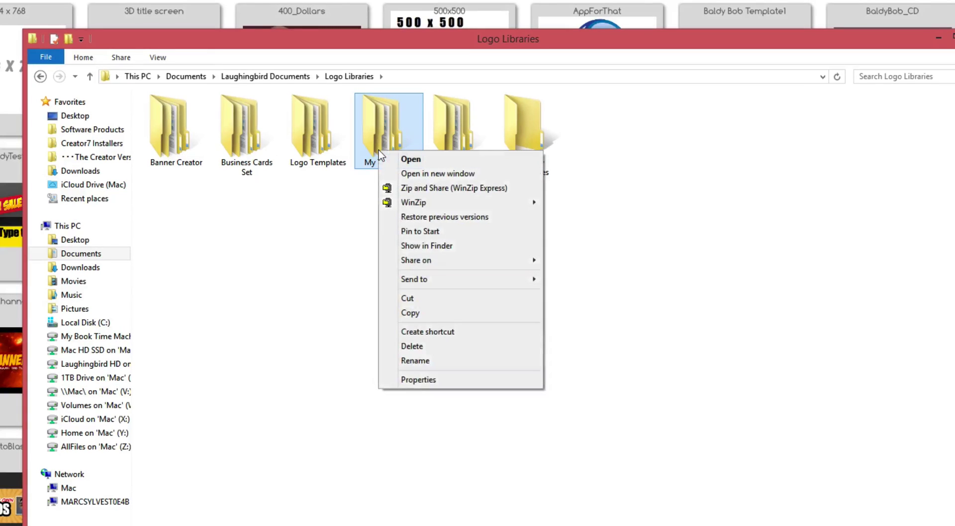
left_click(414, 361)
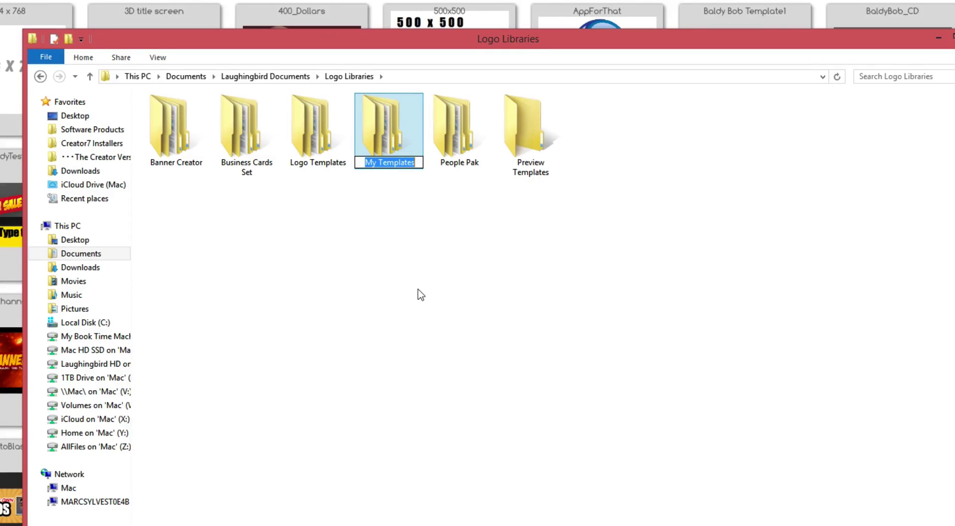
type("My Older Tmepla")
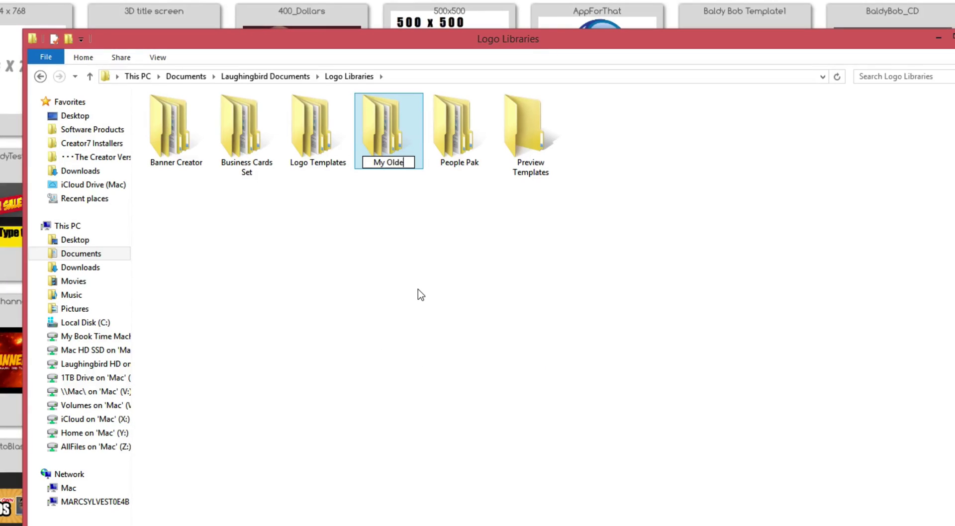
key("BackSpace")
key("BackSpace")
key("BackSpace")
key("BackSpace")
key("BackSpace")
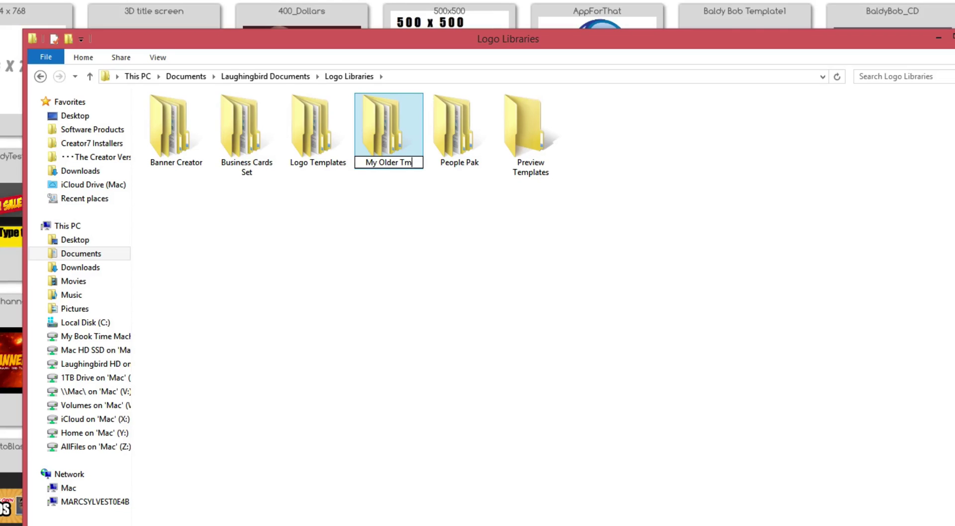
type("empl")
type("ates")
key("Return")
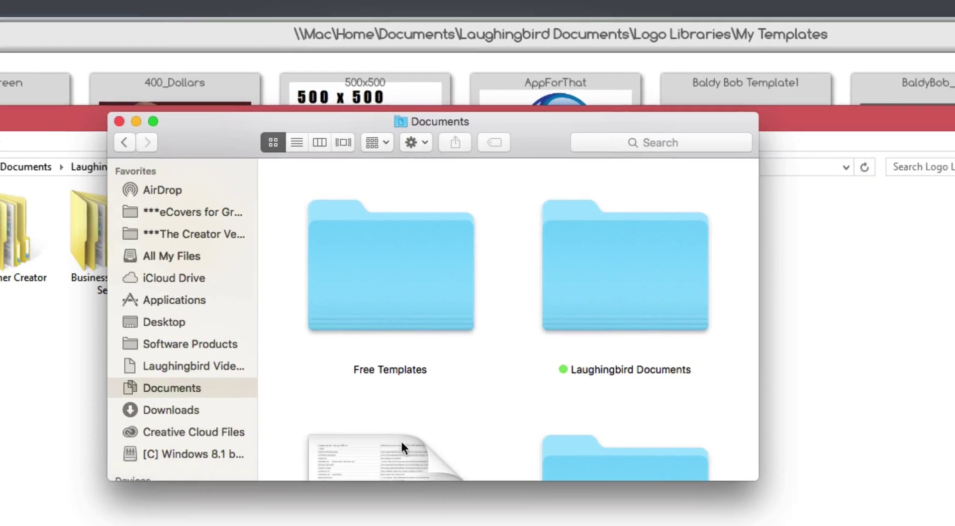
In Laughingbird Documents > Logo Libraries, insert 'older' after My in the My Templates folder name
double_click(644, 298)
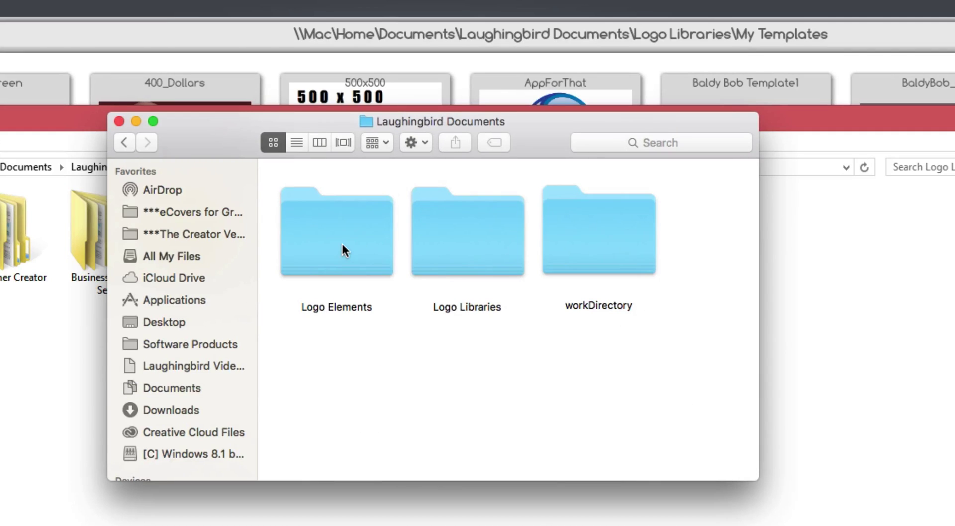
double_click(461, 238)
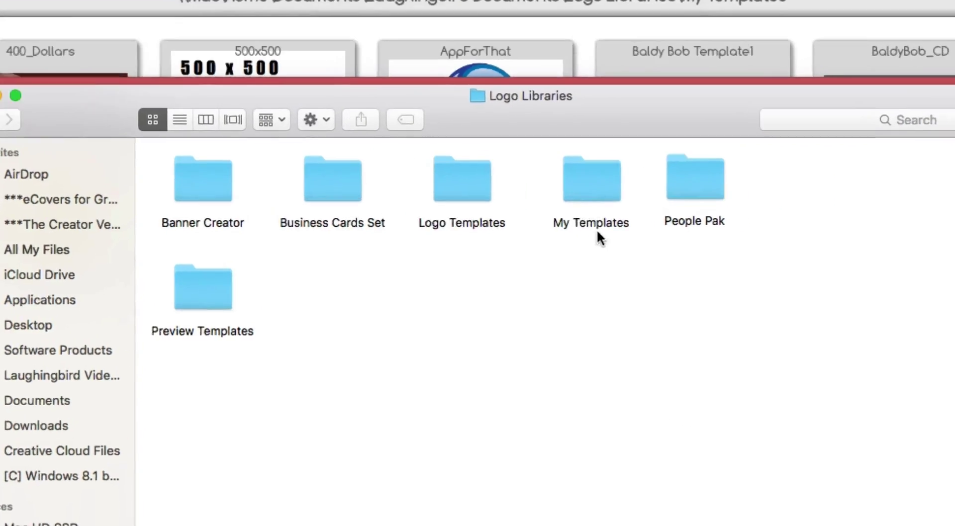
left_click(666, 238)
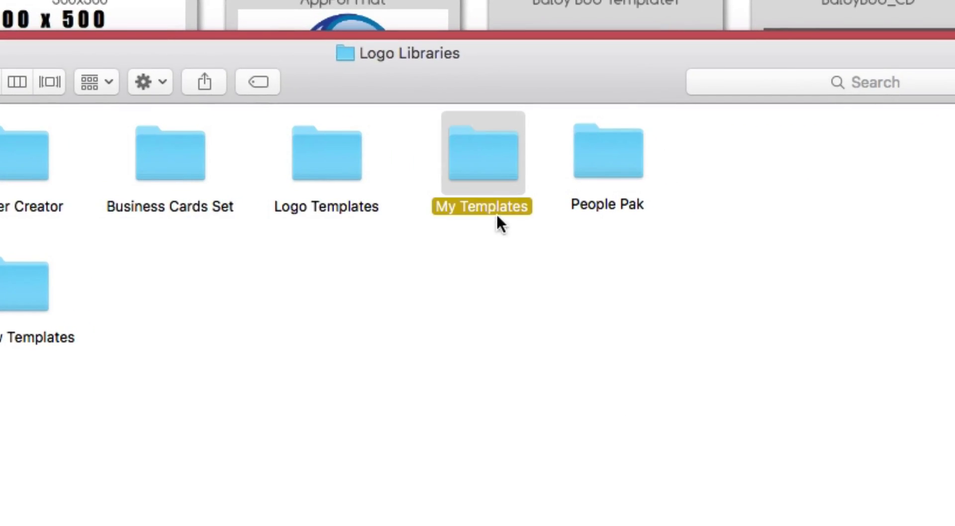
key("Return")
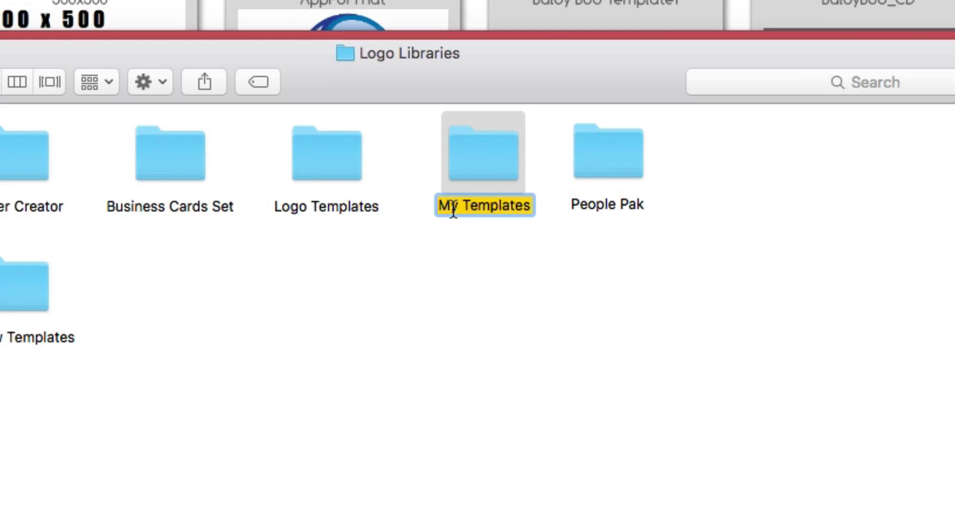
left_click(463, 206)
type("older")
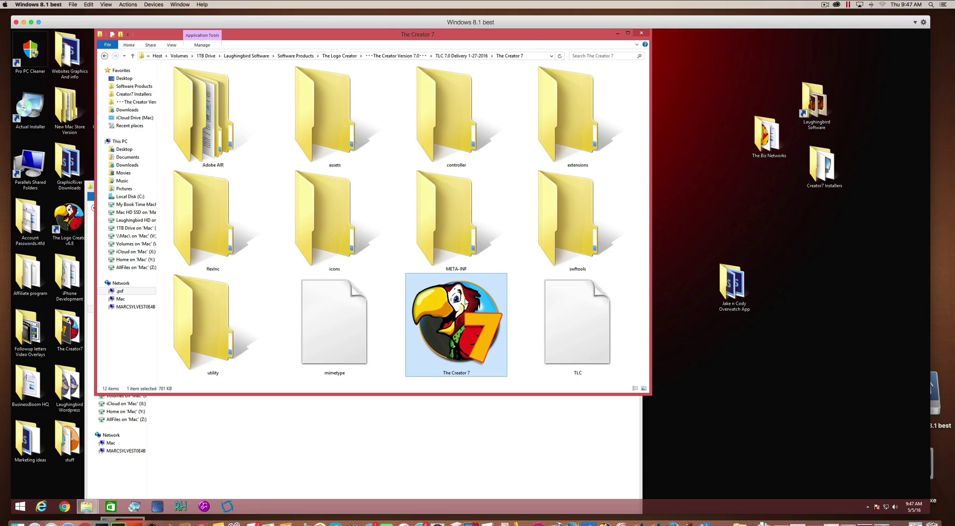
Launch The Creator 7 and show the My older Templates set
double_click(466, 302)
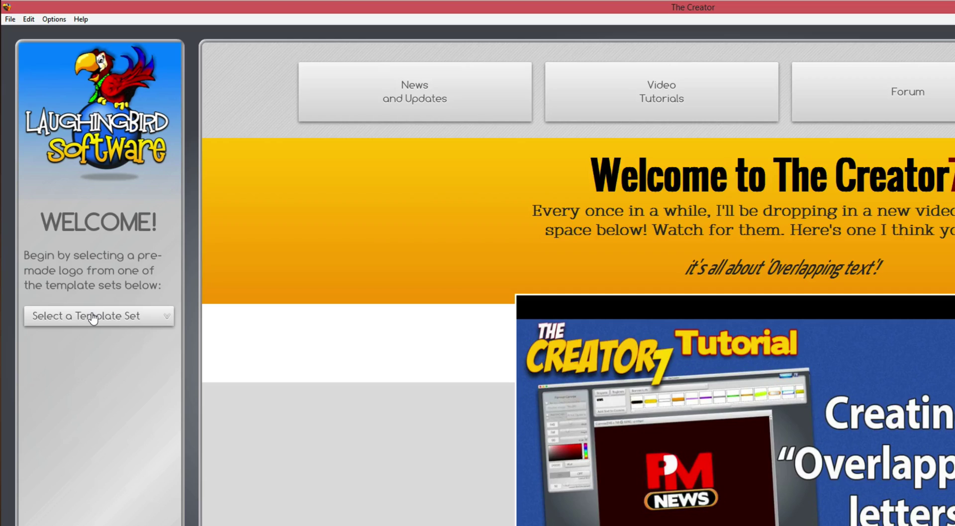
left_click(93, 318)
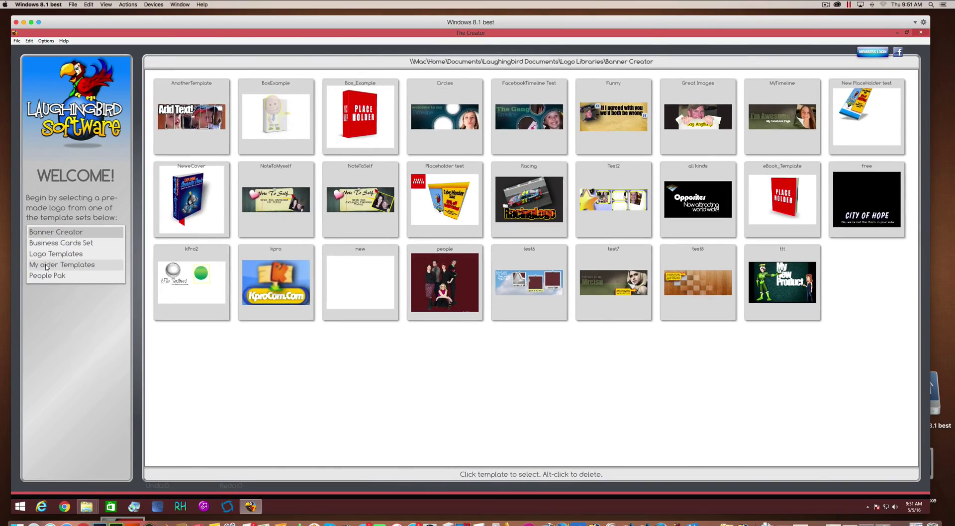
left_click(47, 265)
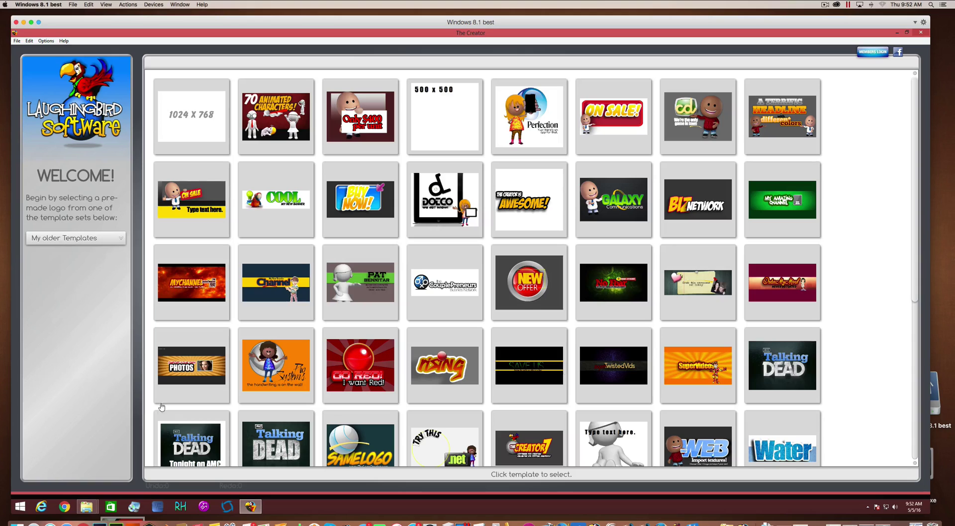
Open the COOL banner and shift the COOL and MY NEW BANNER text slightly left
left_click(282, 203)
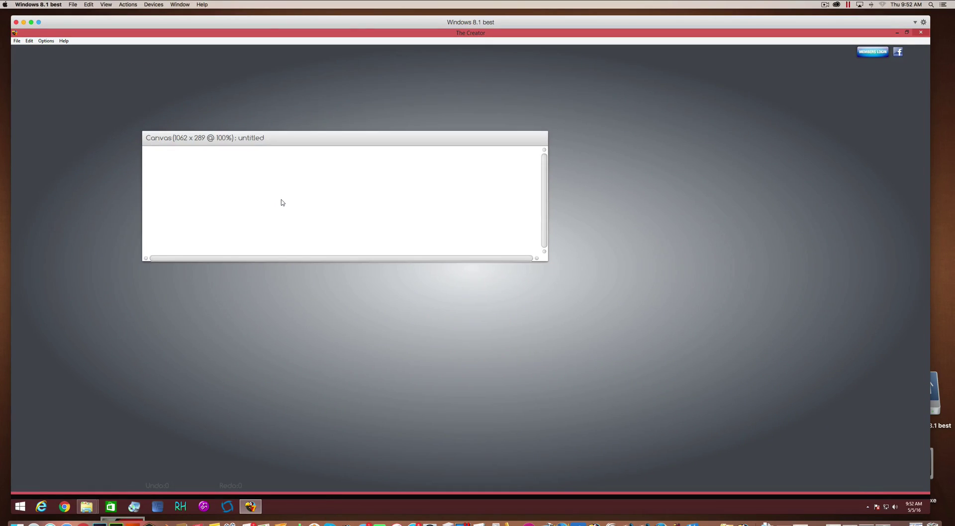
left_click(286, 202)
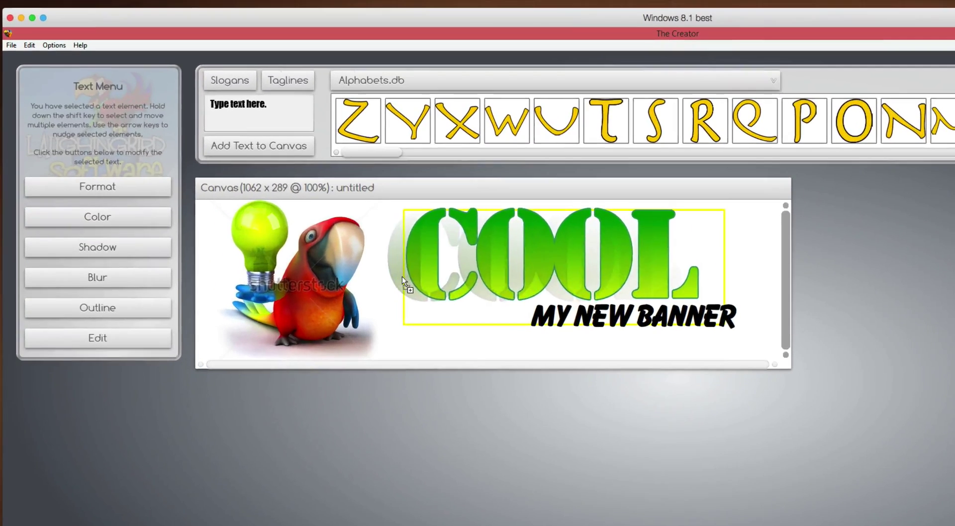
left_click_drag(404, 282, 403, 282)
left_click_drag(536, 323, 524, 322)
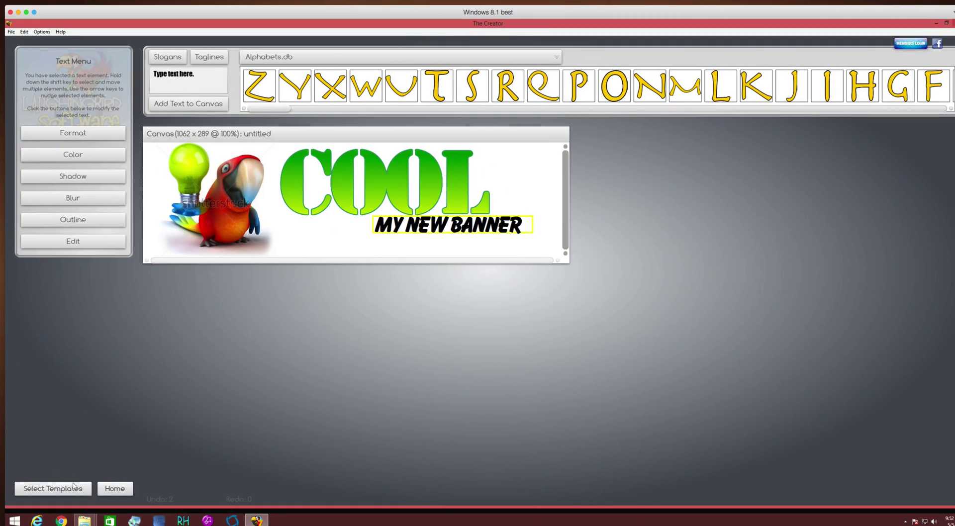
Save the banner as the template 'New Banner'
left_click(73, 490)
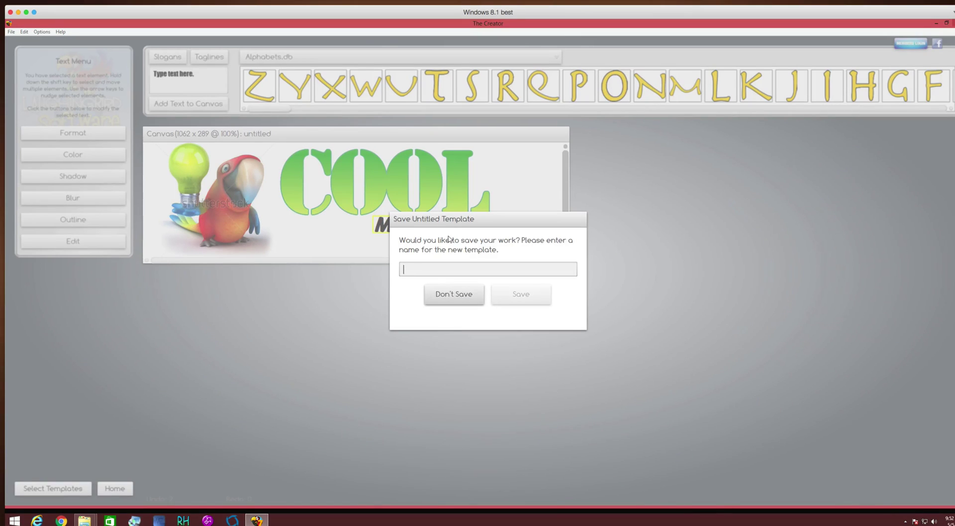
type("New")
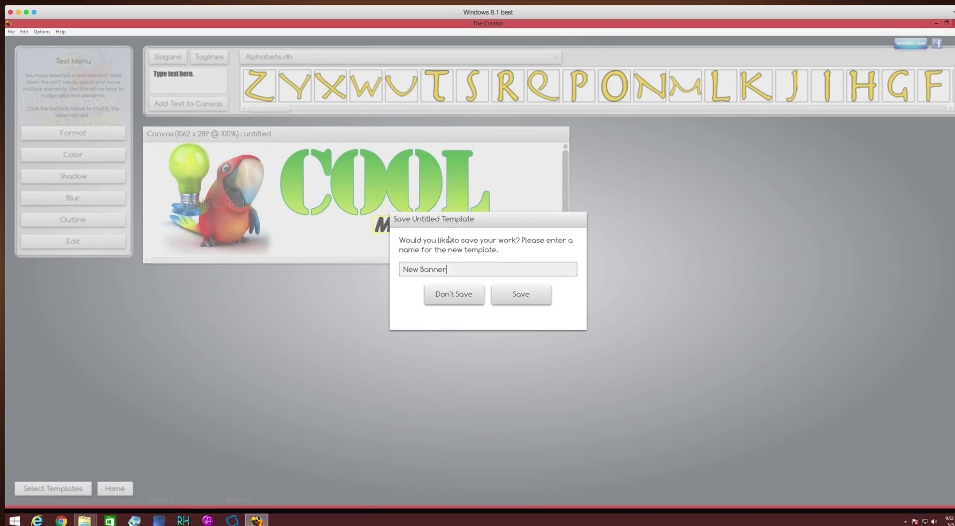
type(" Banner")
left_click(515, 299)
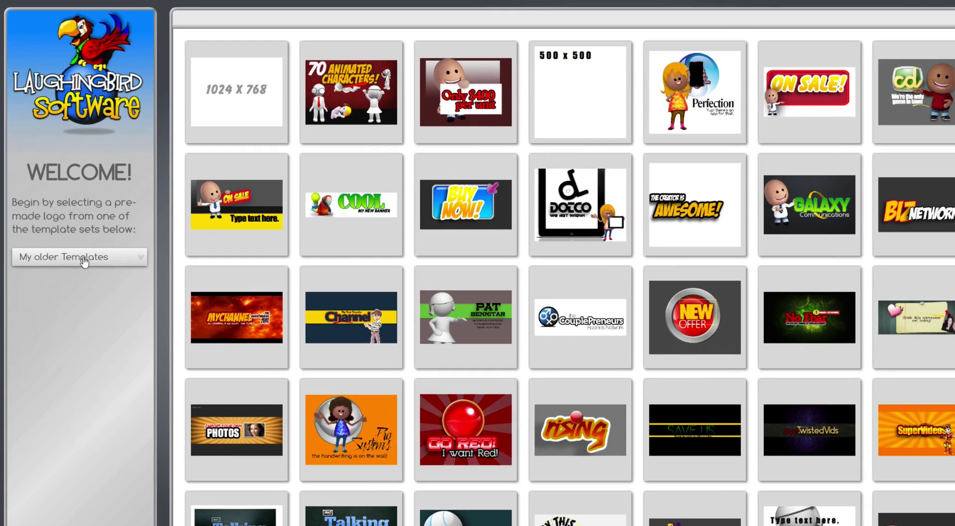
Switch the gallery to the My Templates set, now holding only New Banner
left_click(85, 262)
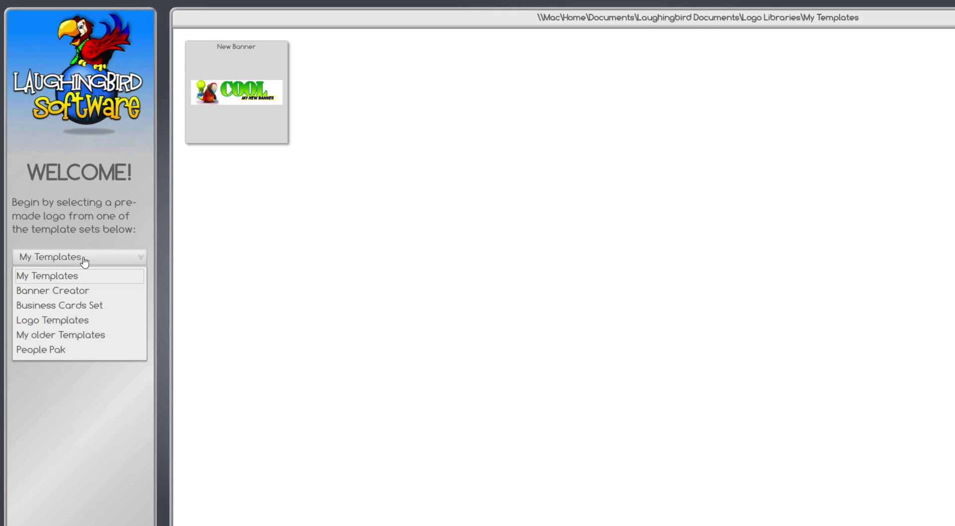
left_click(55, 277)
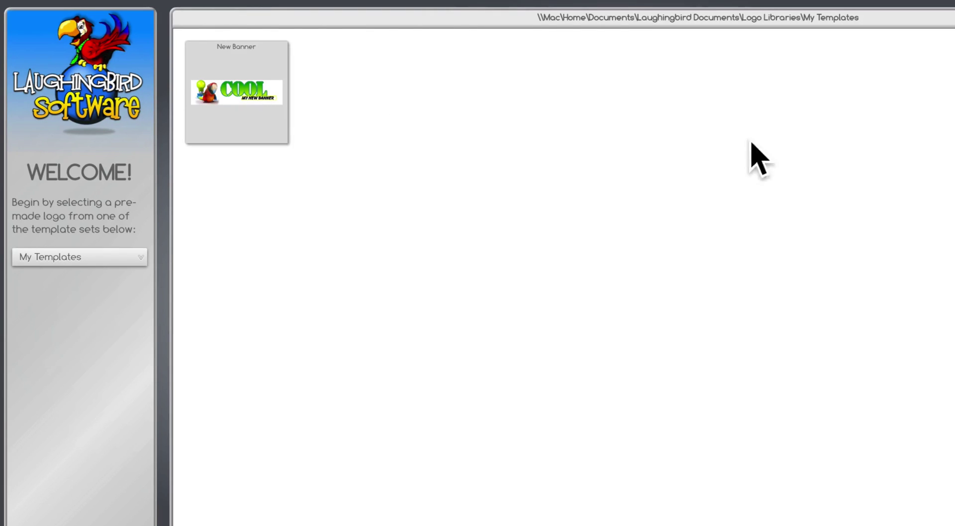
left_click(77, 261)
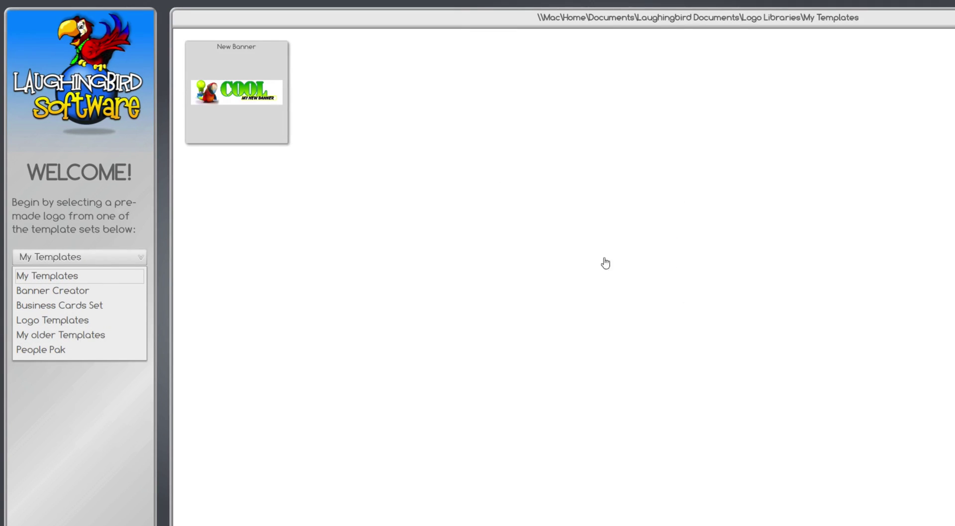
key("Escape")
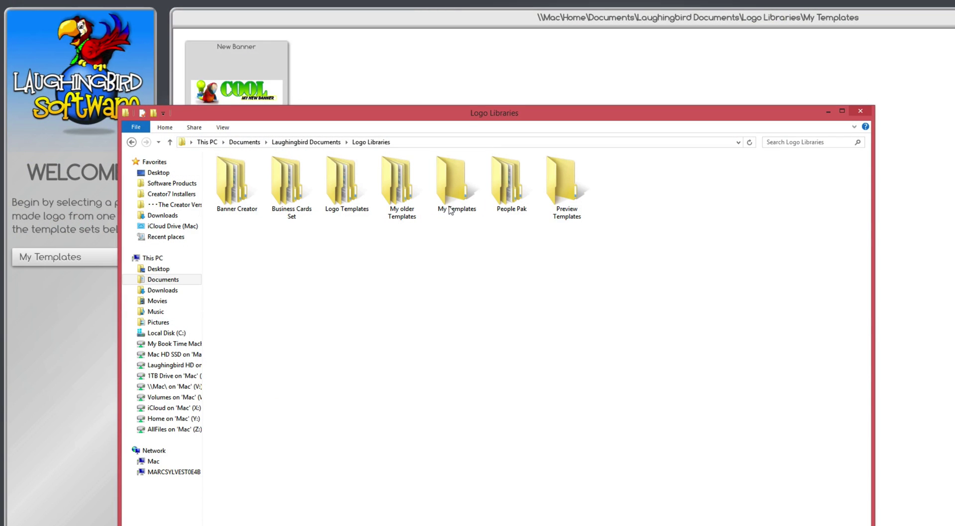
Rename the new My Templates folder in Logo Libraries to 'My Templates TWO'
left_click(451, 211)
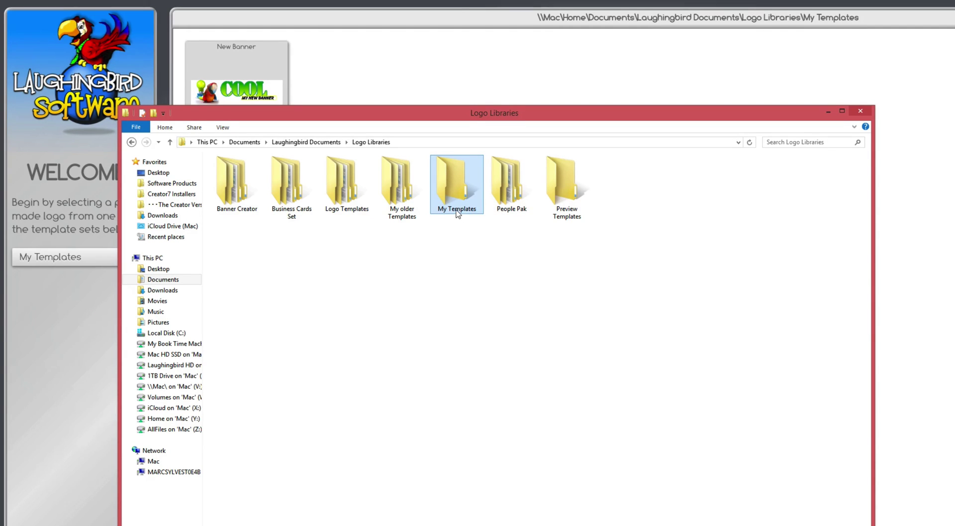
left_click(458, 213)
type("My")
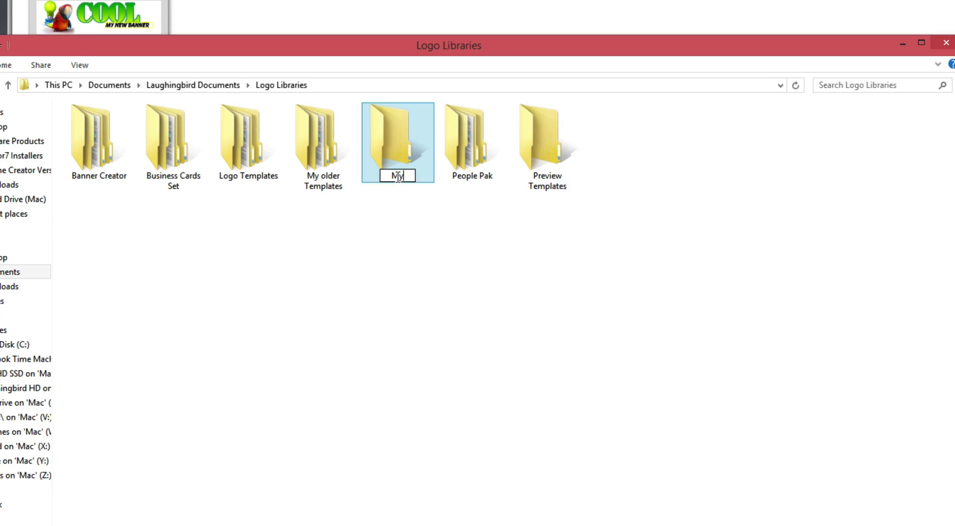
type(" Temp")
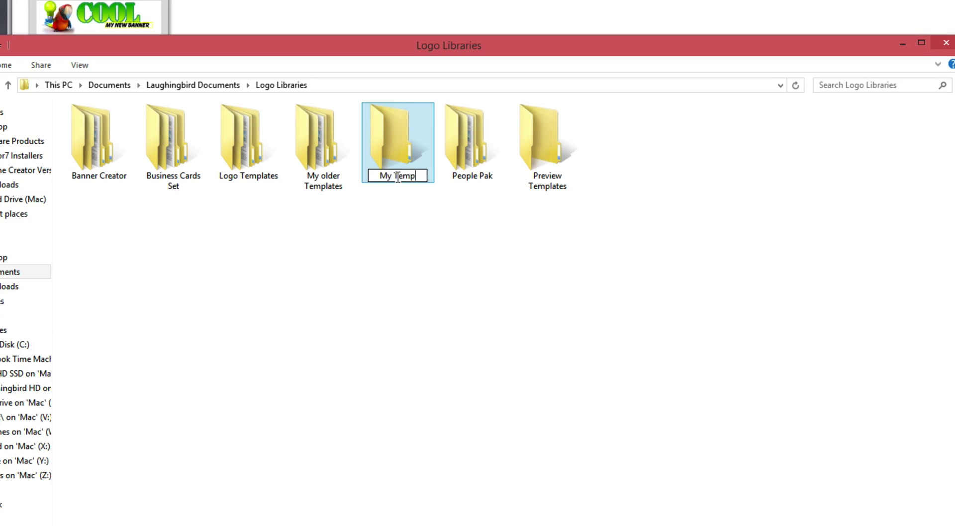
type("lates TWO")
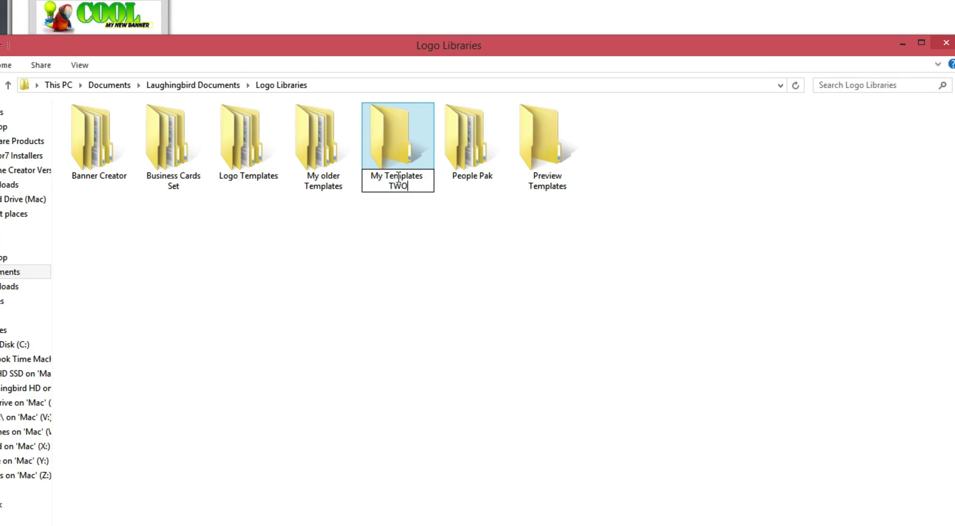
left_click(403, 246)
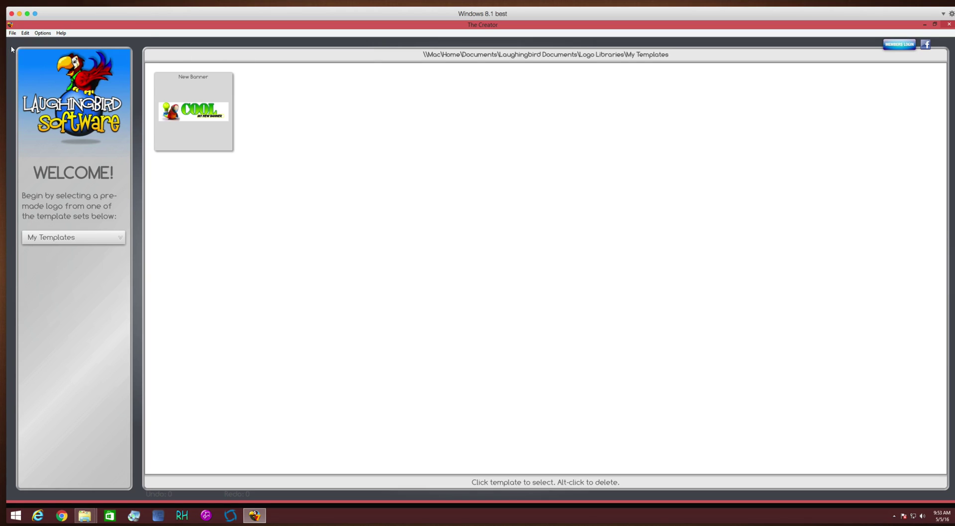
Exit The Creator and relaunch it from The Creator 7 desktop shortcut
left_click(12, 32)
left_click(22, 176)
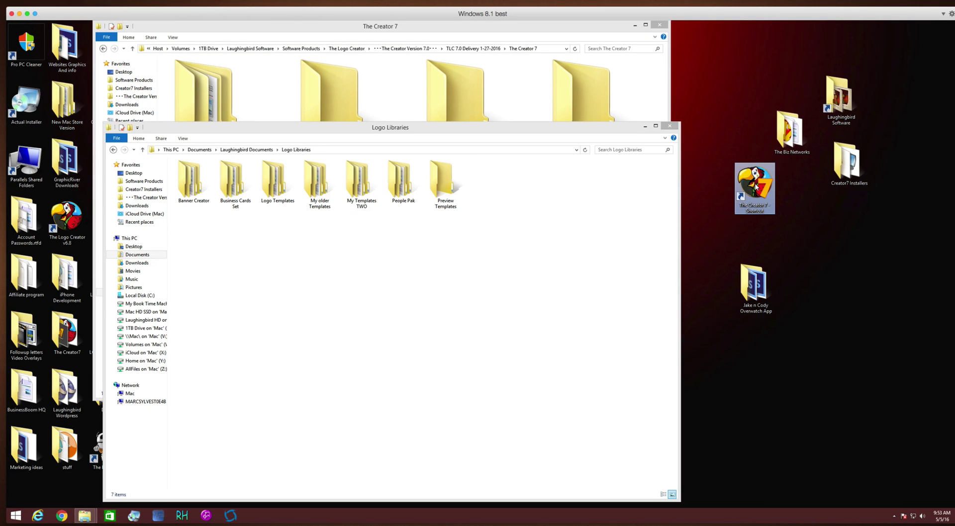
double_click(756, 187)
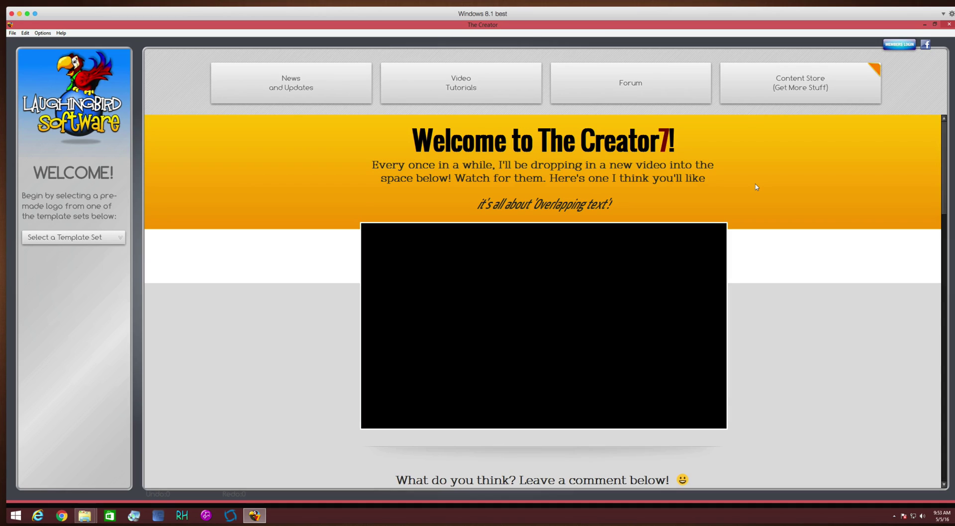
Check the My Templates TWO set's contents in the template set list, then view Logo Templates
left_click(66, 239)
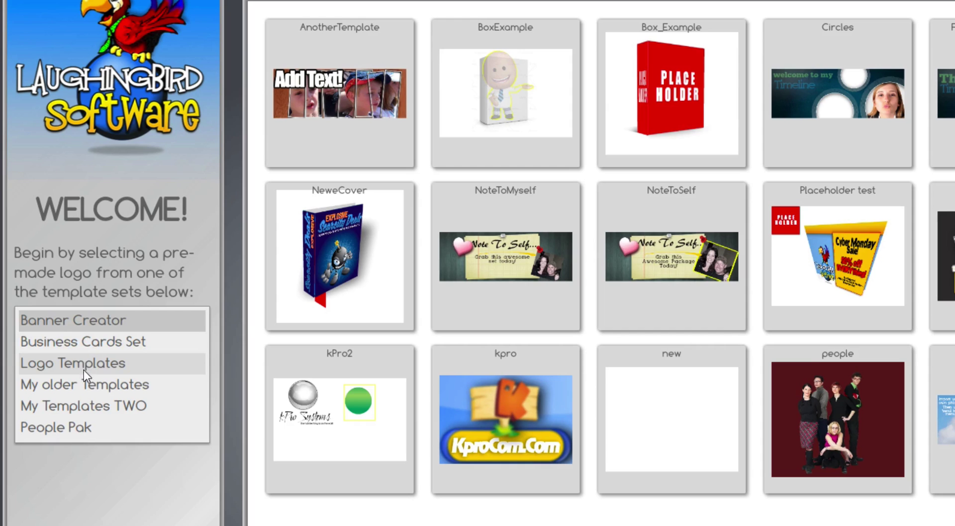
left_click(84, 406)
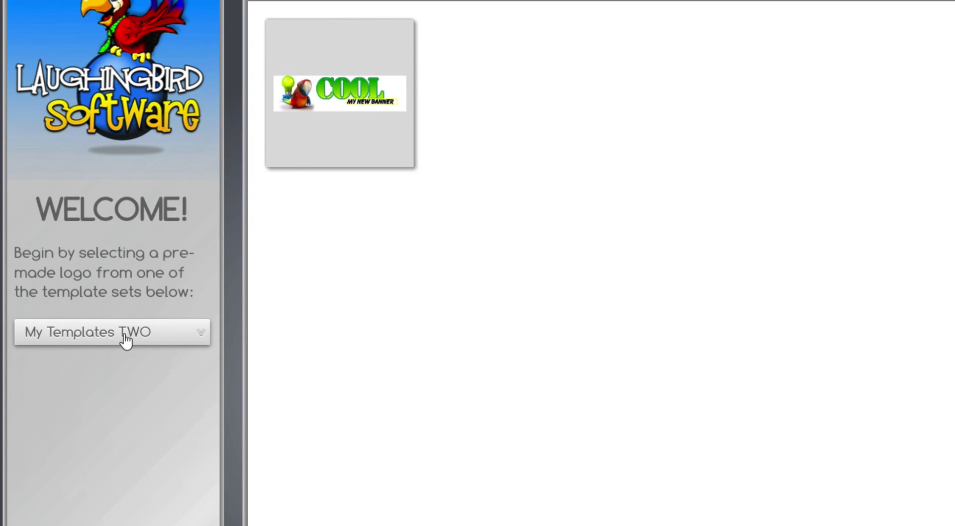
scroll(126, 342, "up", 1)
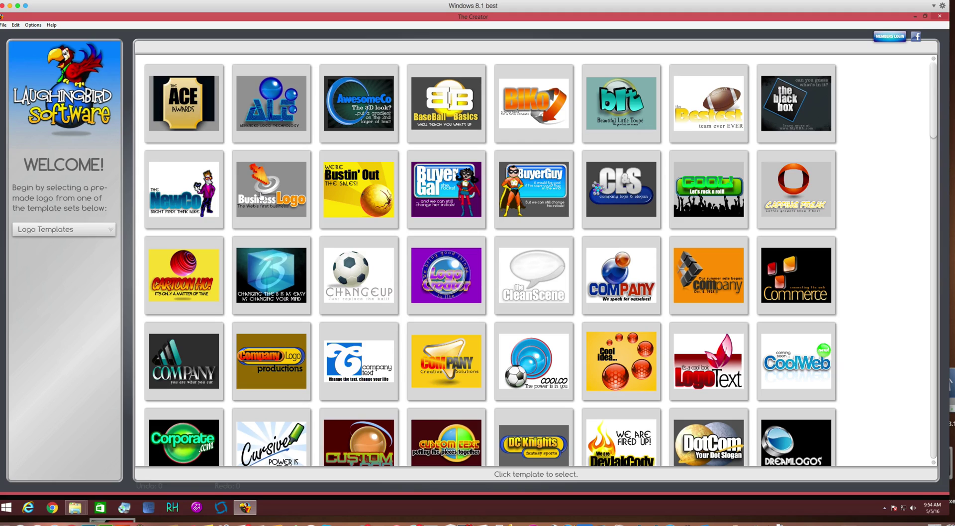
Open the Business Logo design and save it as a new template named 'coolbiz'
left_click(262, 195)
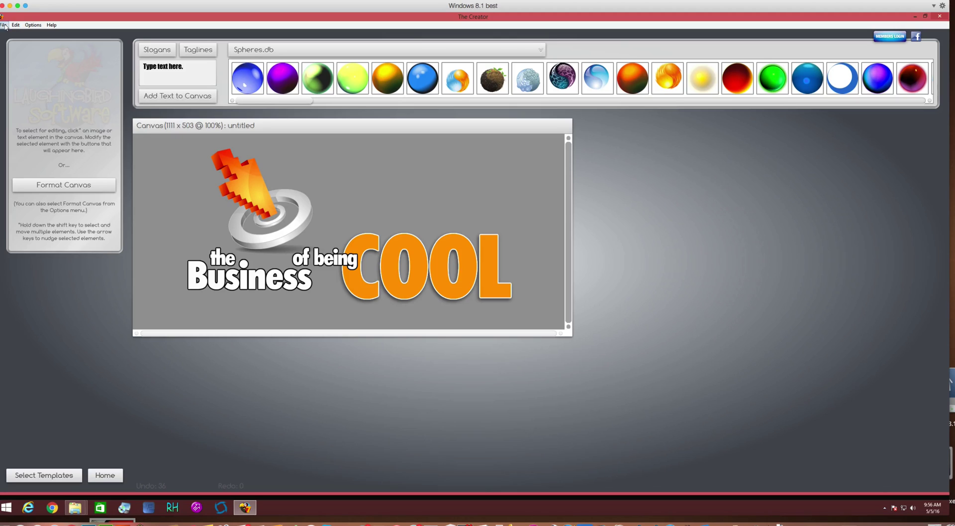
left_click(3, 25)
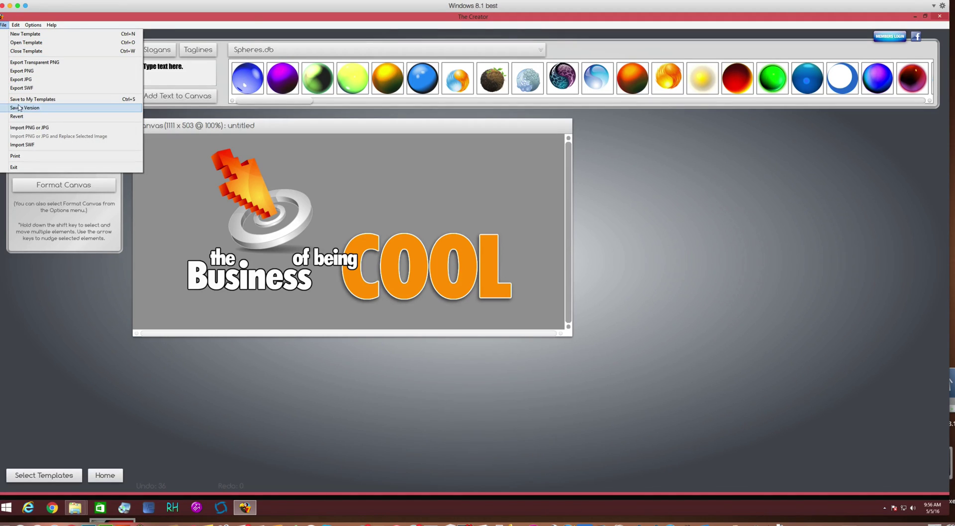
left_click(160, 186)
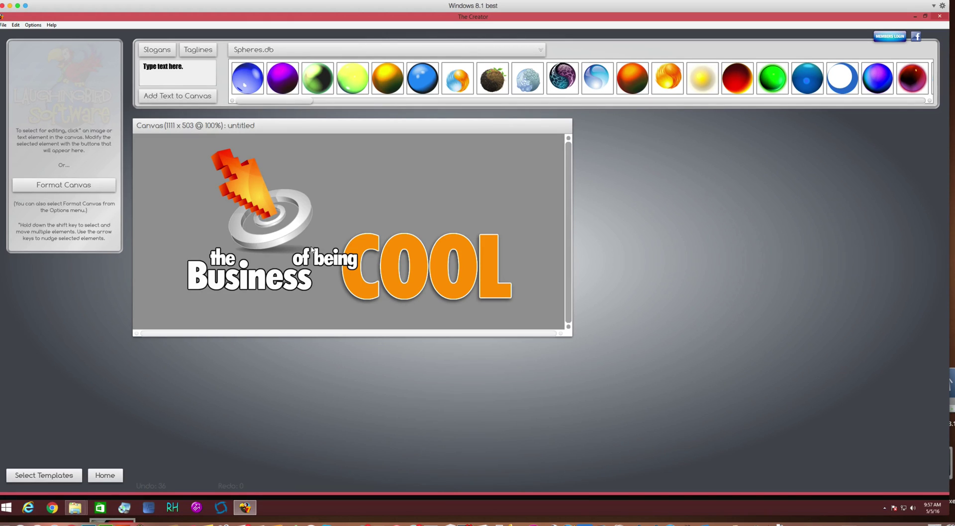
left_click(55, 475)
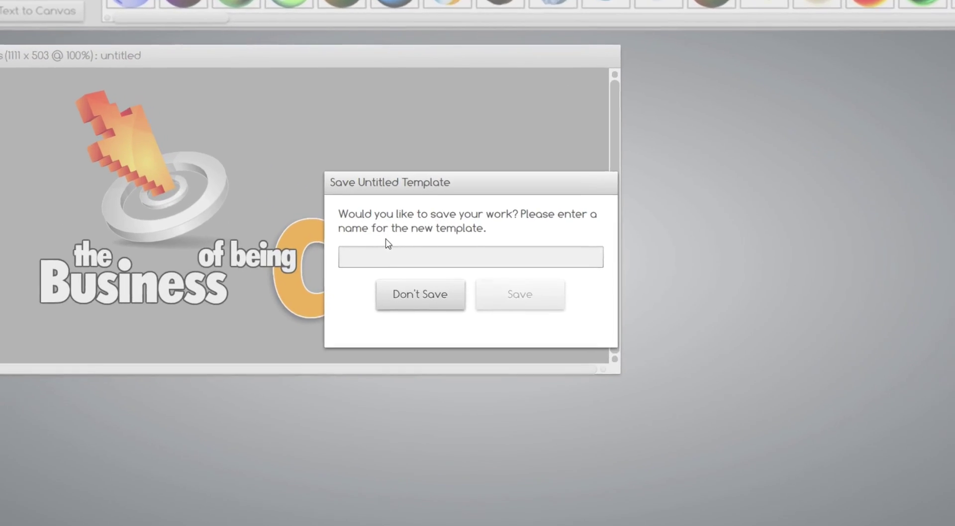
type("coolbiz")
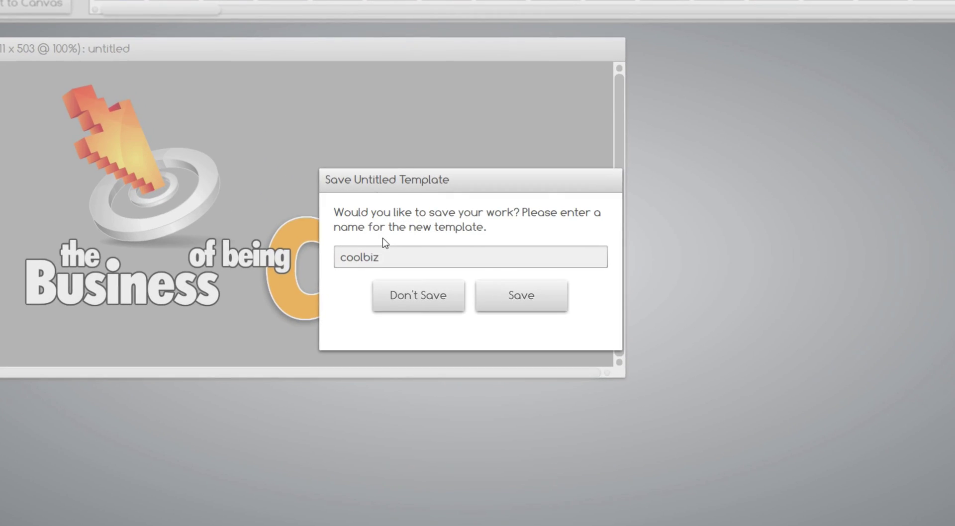
left_click(510, 299)
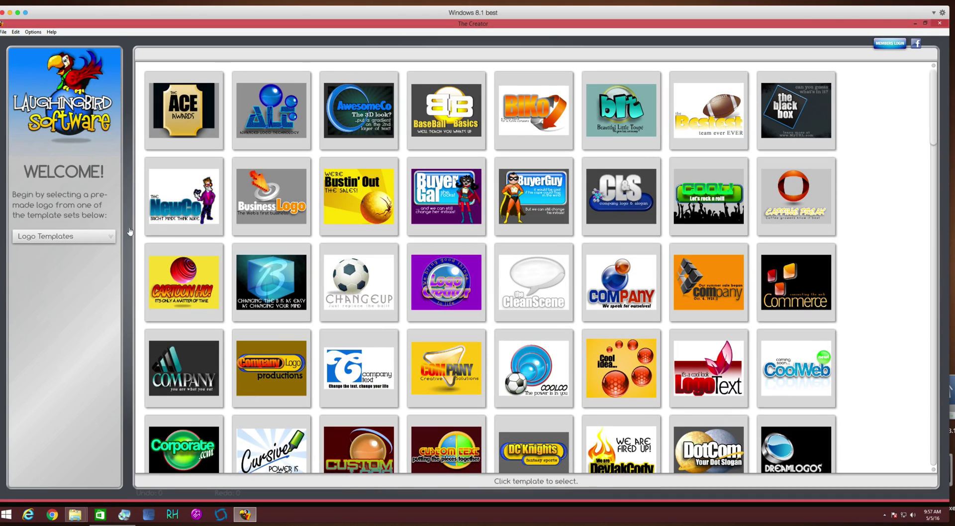
Compare My older Templates and My Templates TWO, ending on My Templates holding only coolbiz
left_click(77, 238)
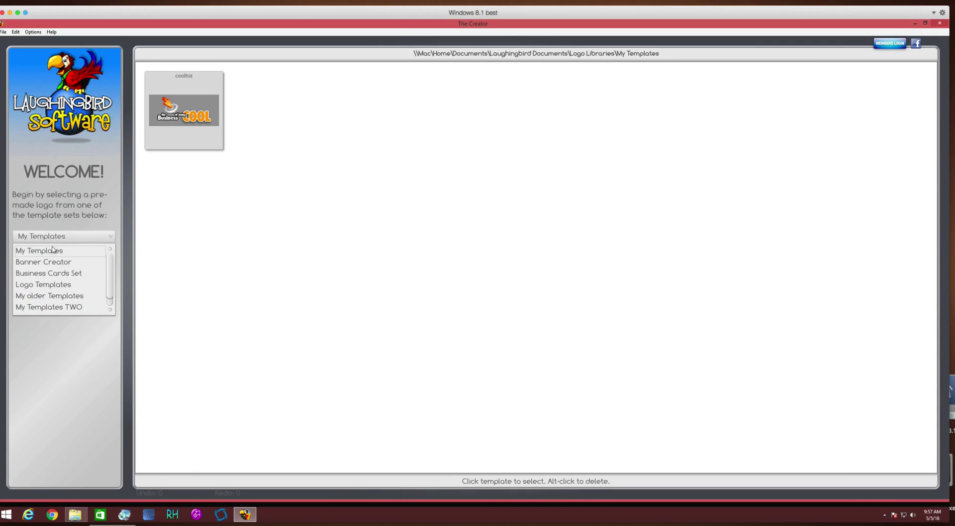
left_click(53, 250)
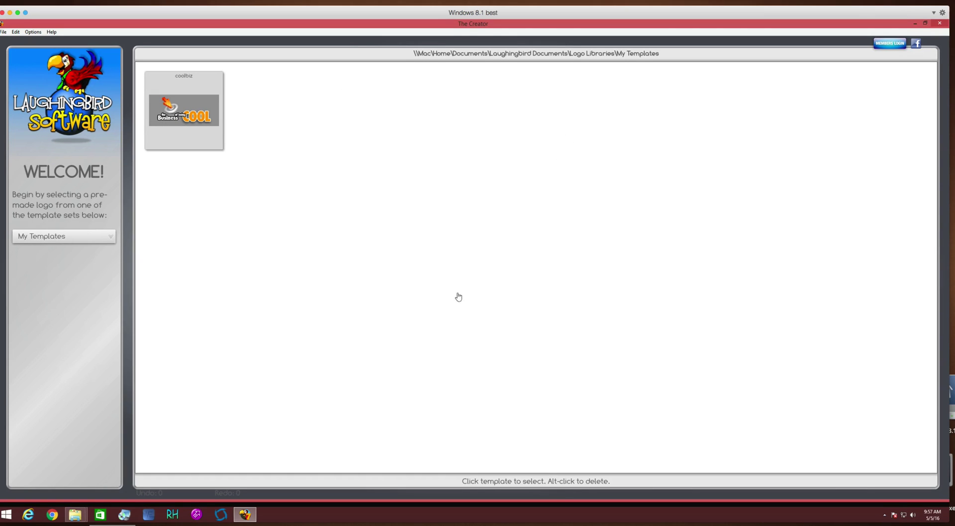
left_click(72, 238)
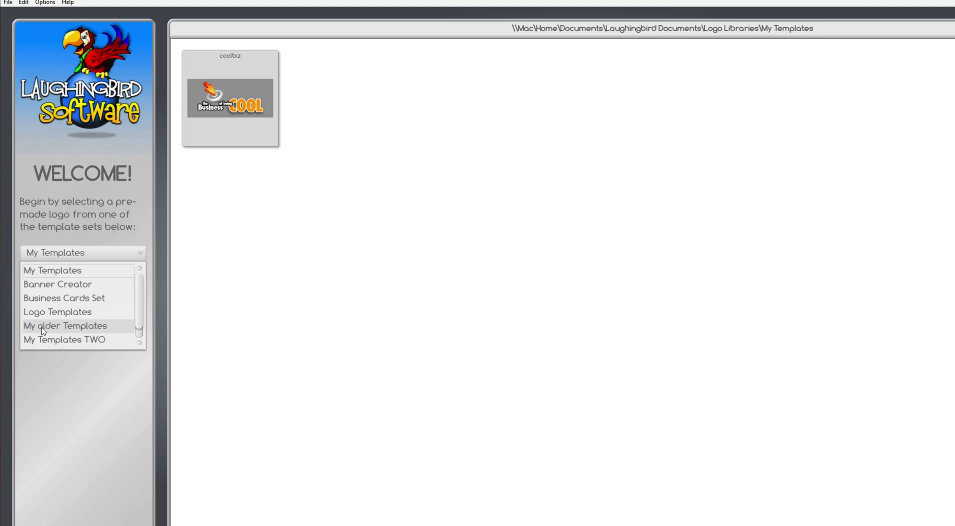
left_click(43, 331)
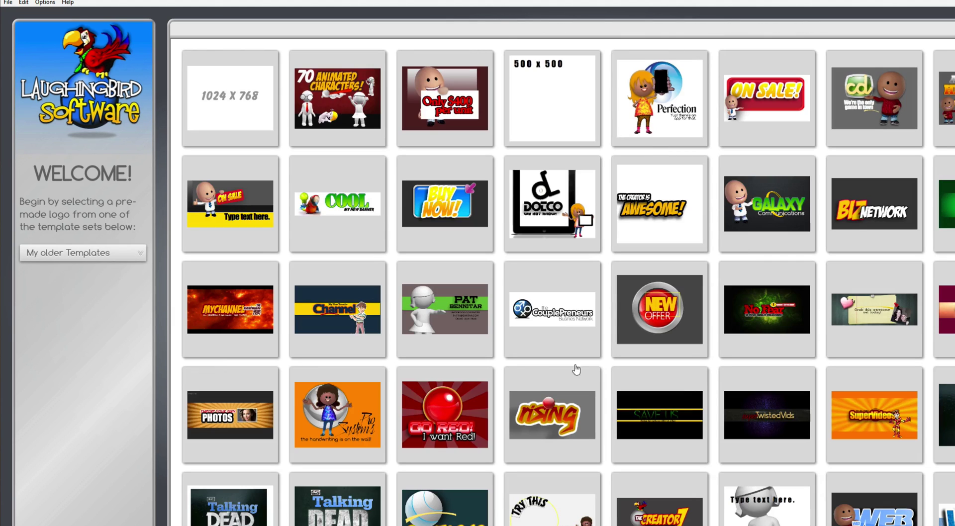
left_click(69, 258)
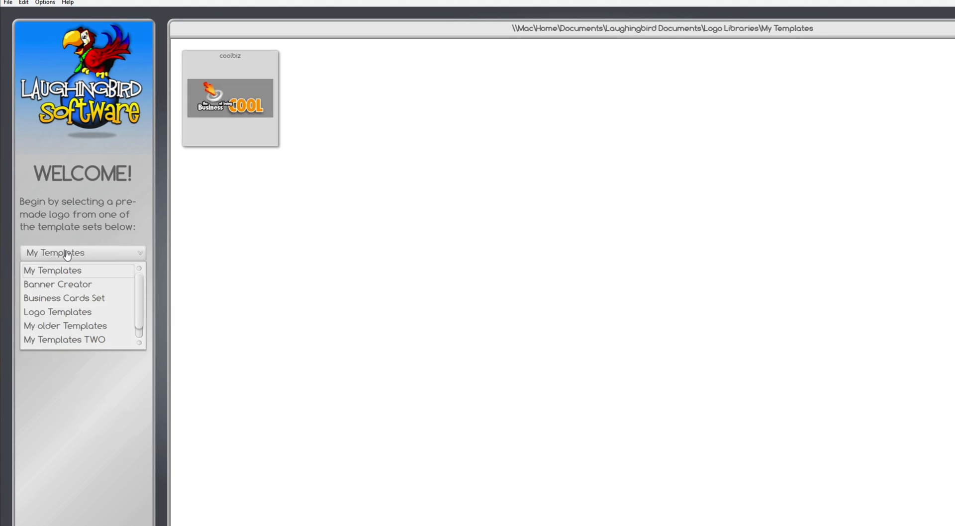
left_click(65, 340)
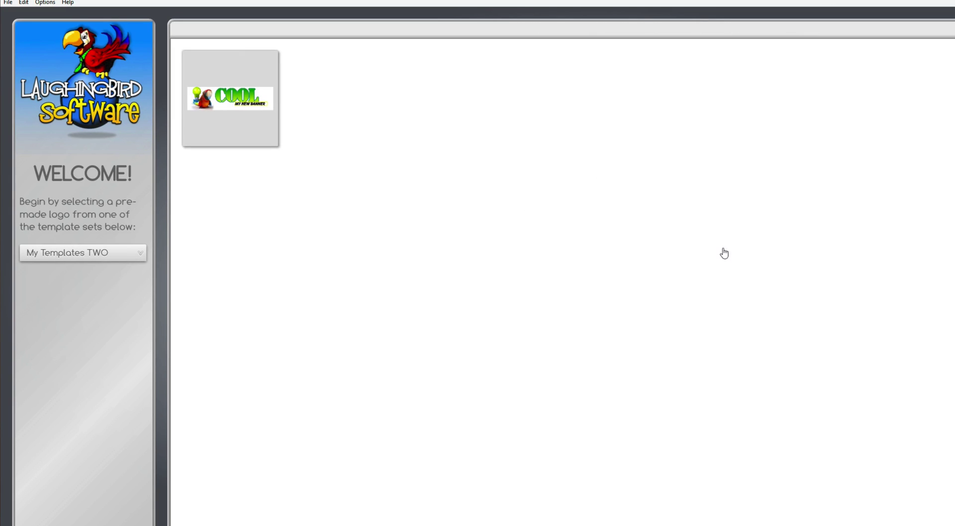
left_click(57, 257)
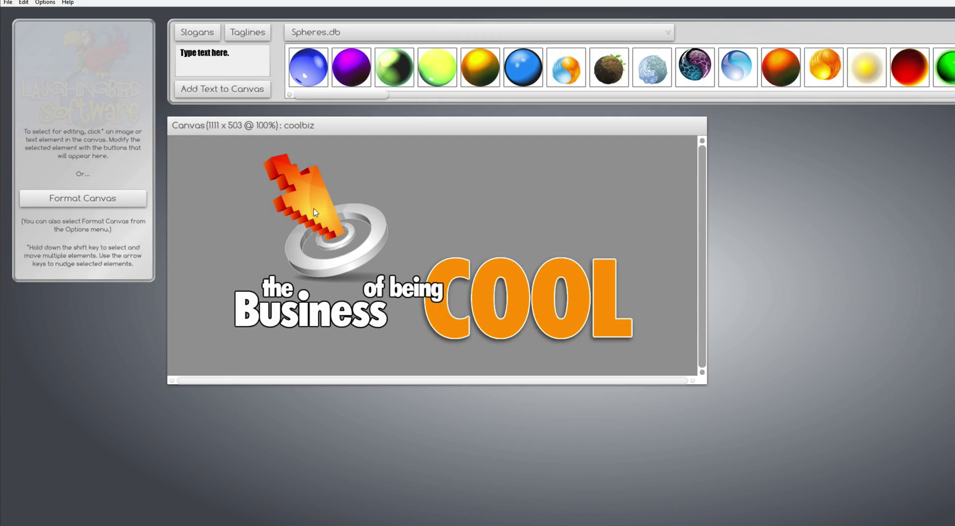
Delete coolbiz's arrow-and-target graphic and darken the canvas background to deep maroon
left_click_drag(316, 212, 288, 209)
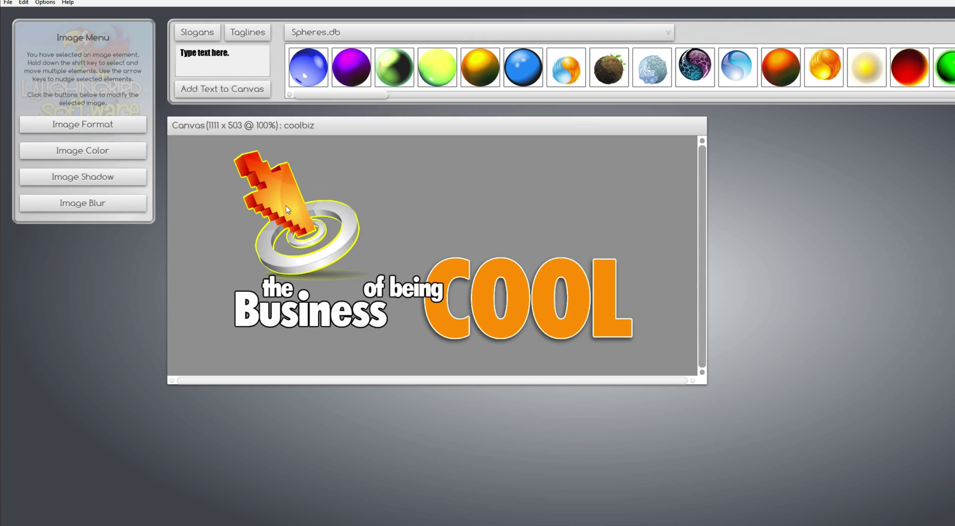
key("Delete")
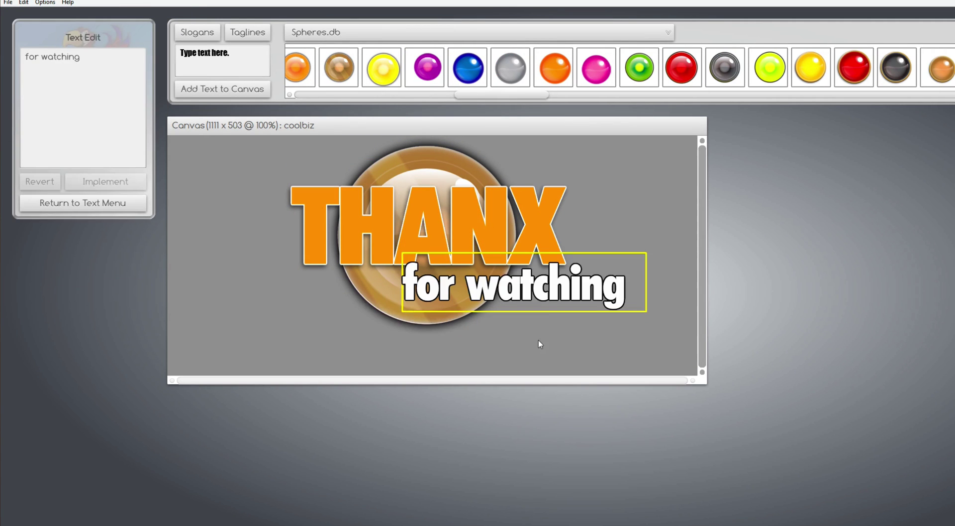
left_click(539, 344)
left_click(72, 200)
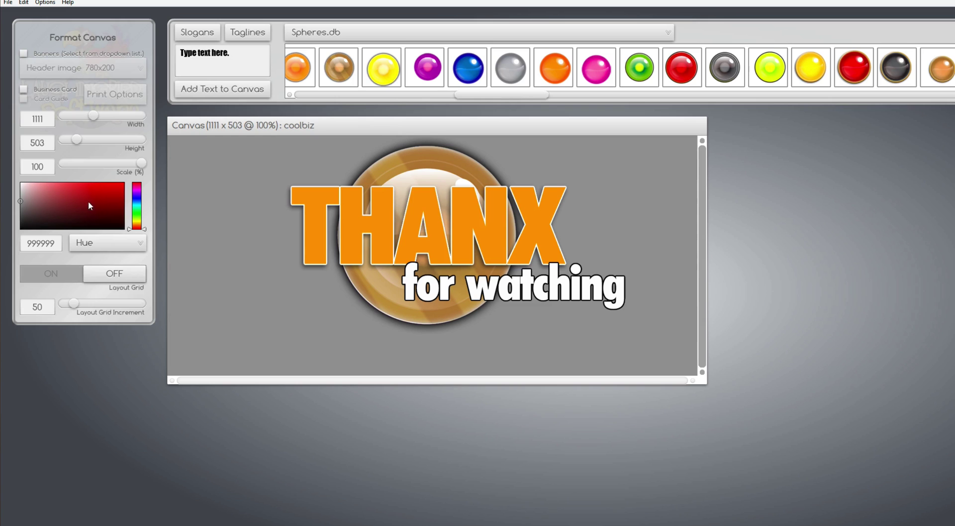
left_click_drag(90, 206, 142, 226)
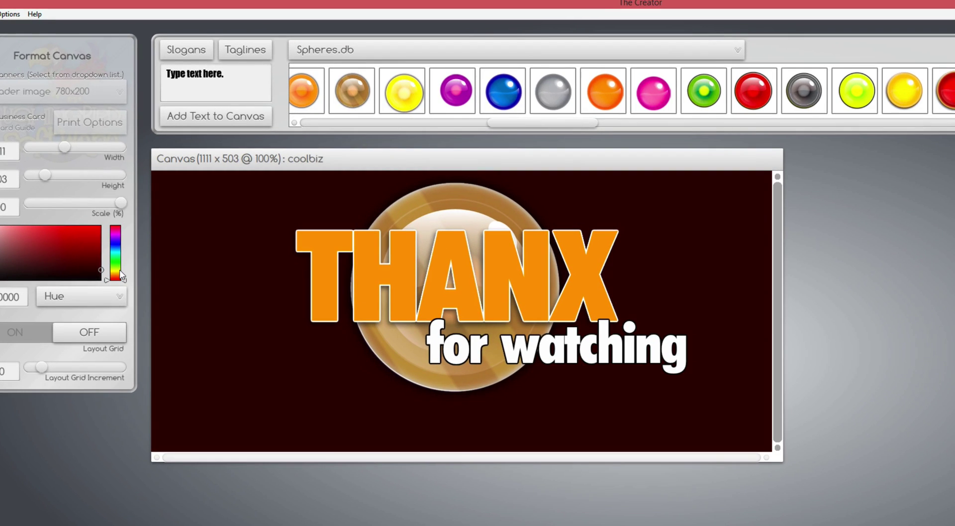